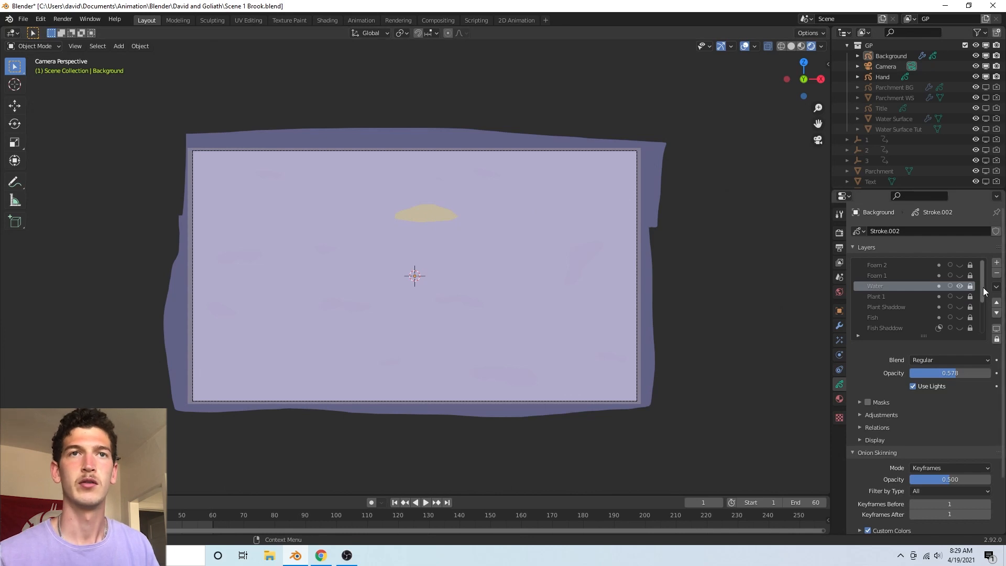
Show the Stones 1 Color layer of the Background object and preview the Shadow 1 layer by turning it on and off
{"action": "left_click_drag", "start_coordinate": [983, 290], "coordinate": [984, 322]}
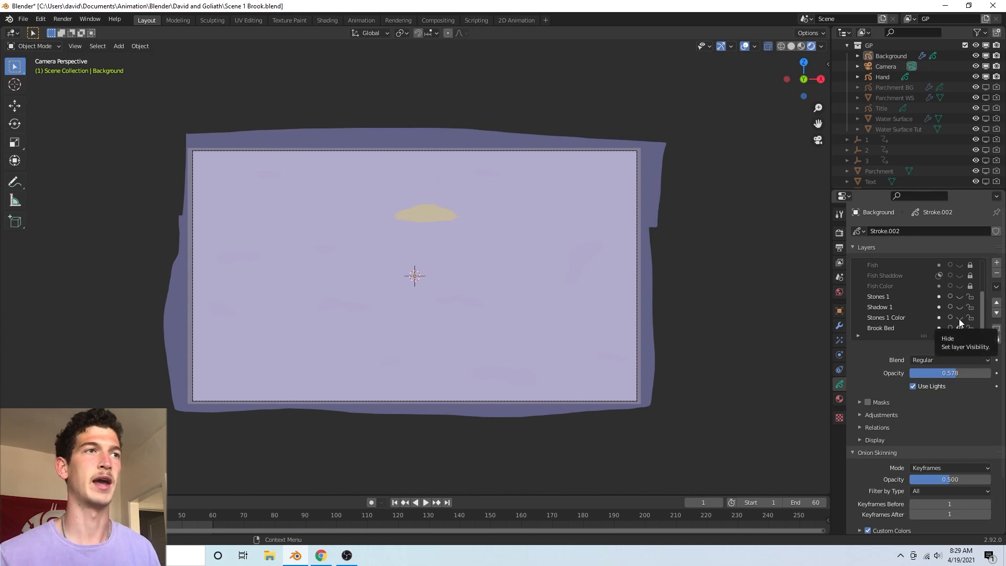
{"action": "left_click_drag", "start_coordinate": [959, 318], "coordinate": [959, 307]}
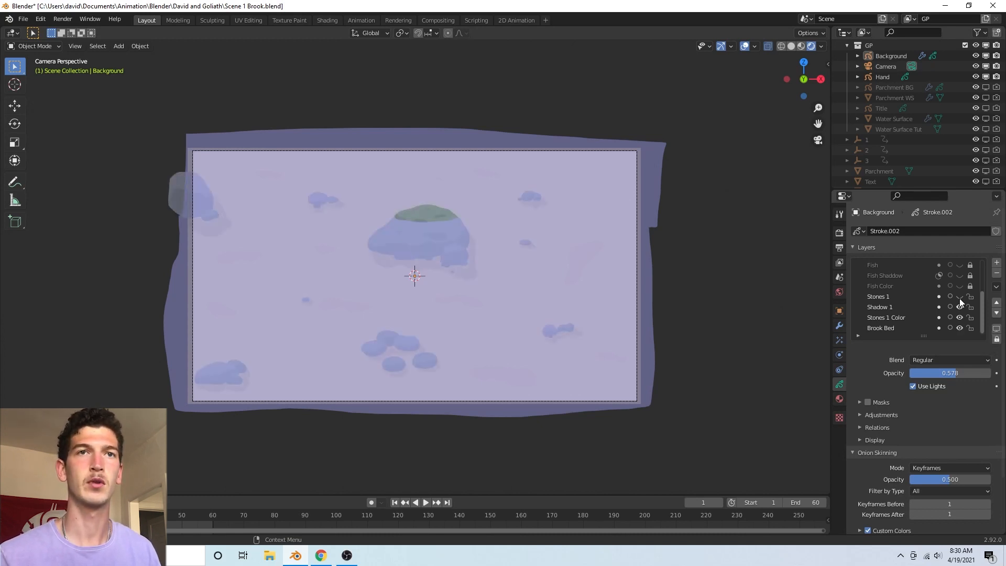
{"action": "left_click", "coordinate": [959, 307]}
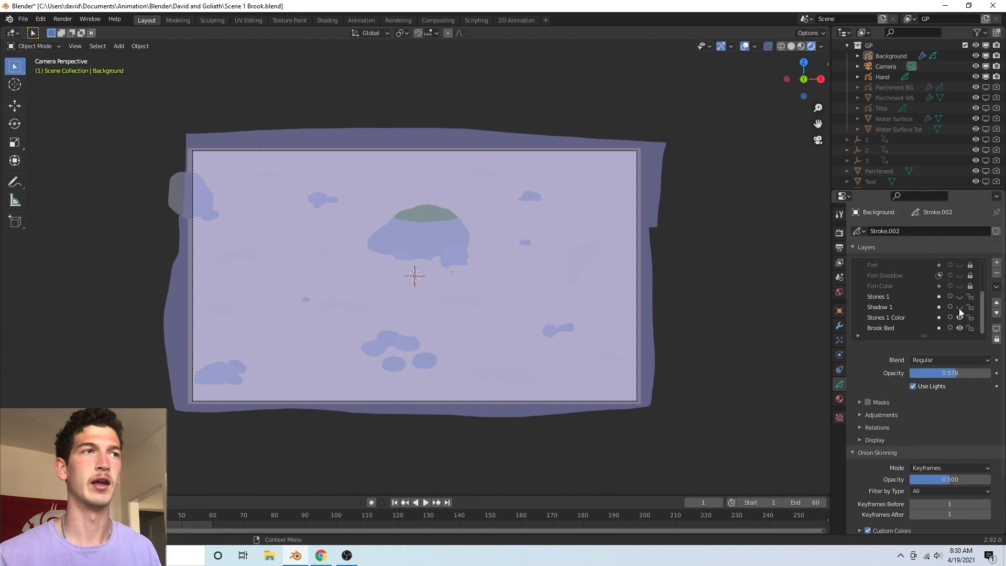
Hide the Water layer to compare the scene without it, and show it again
{"action": "scroll", "coordinate": [950, 282], "scroll_direction": "up", "scroll_amount": 5}
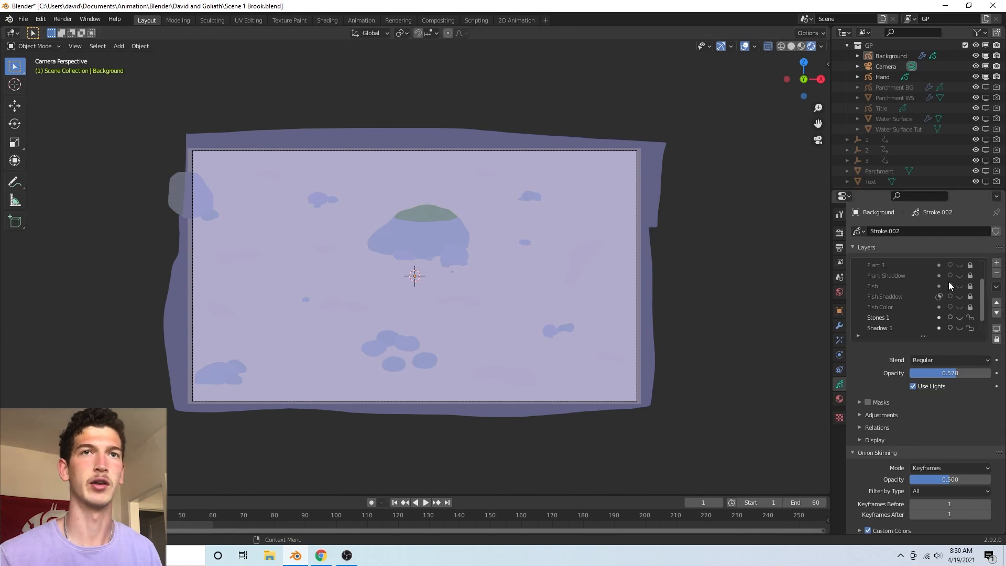
{"action": "left_click", "coordinate": [958, 288]}
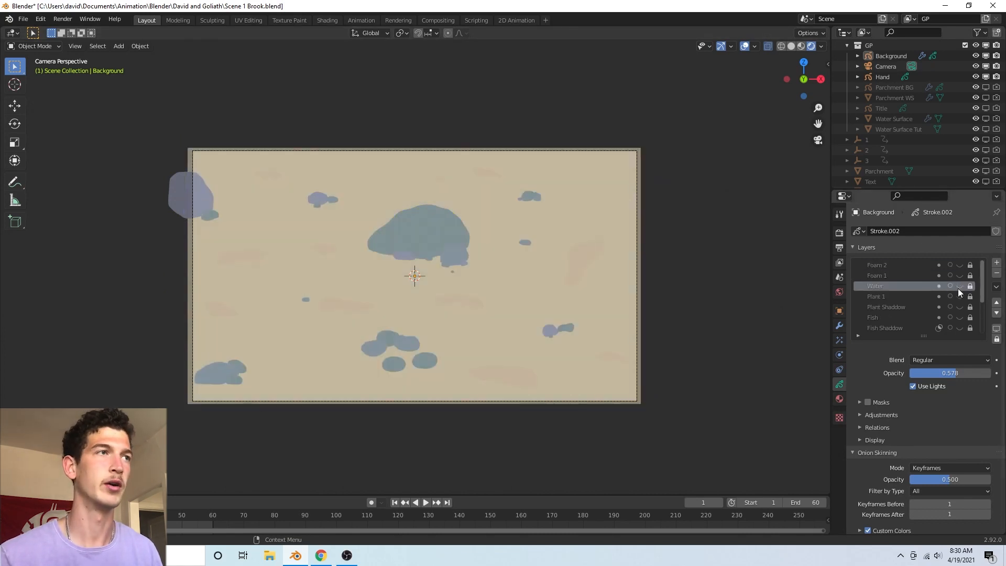
{"action": "left_click", "coordinate": [958, 288]}
Make the Shadow 1 and Stones 1 layers visible
{"action": "scroll", "coordinate": [958, 288], "scroll_direction": "down", "scroll_amount": 5}
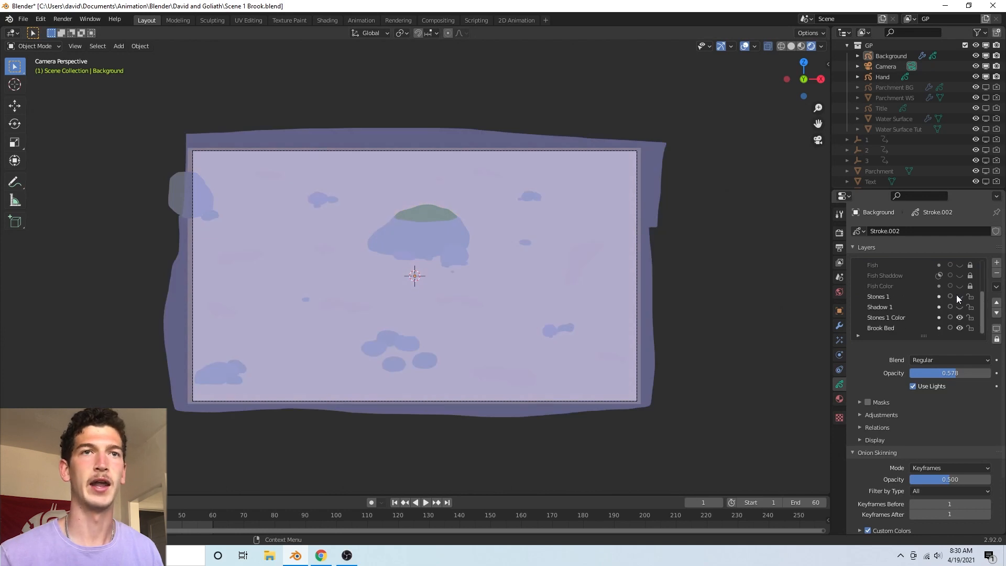
{"action": "left_click", "coordinate": [959, 307]}
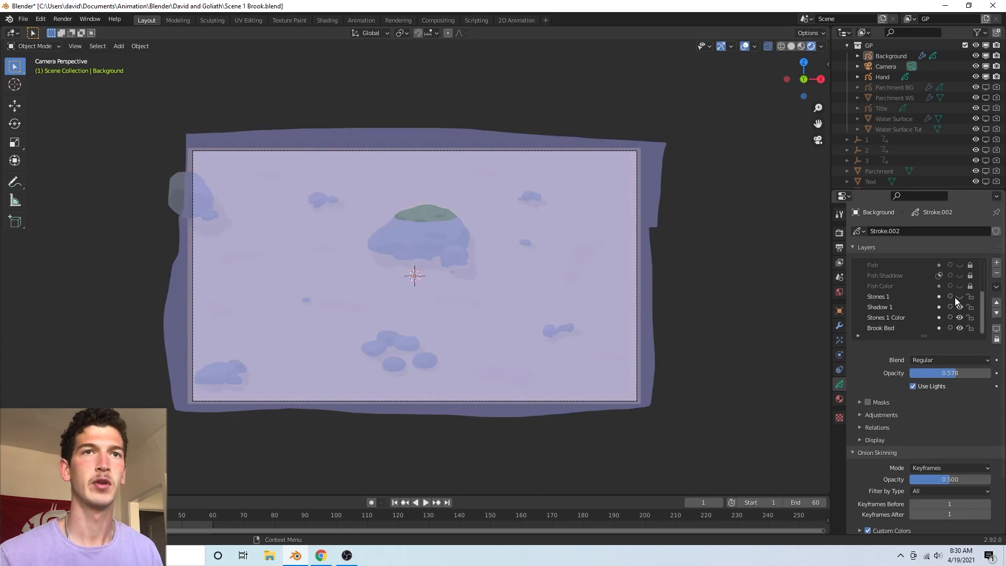
{"action": "left_click", "coordinate": [959, 297]}
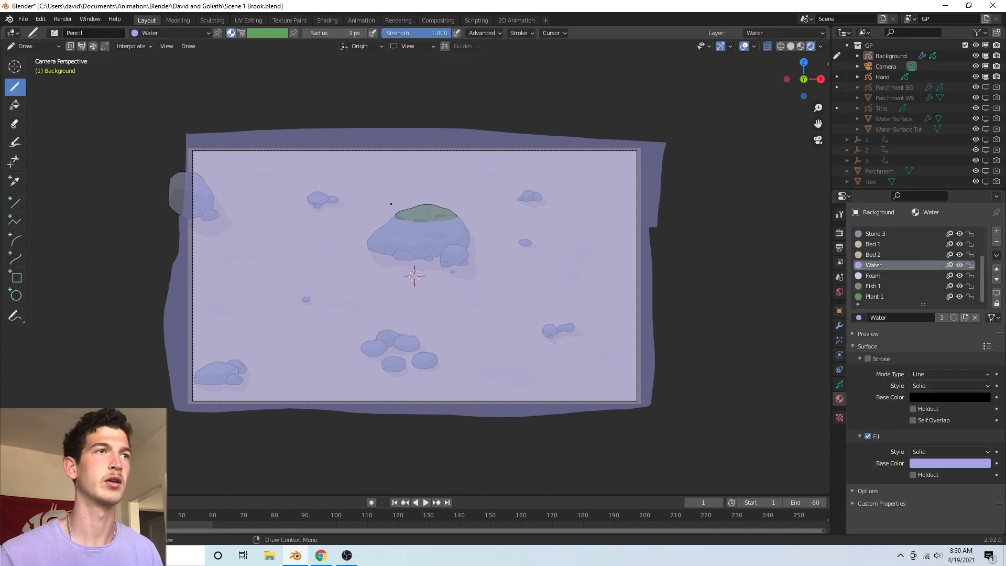
Draw a Water-material shape over the exposed top of the large rock and undo it
{"action": "left_click_drag", "start_coordinate": [391, 204], "coordinate": [467, 227]}
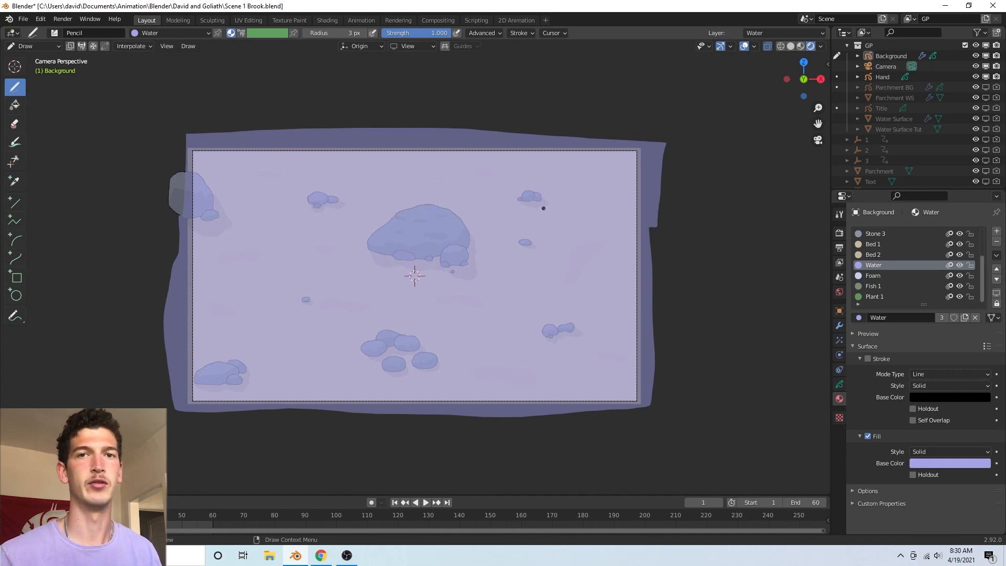
{"action": "key", "text": "ctrl+z"}
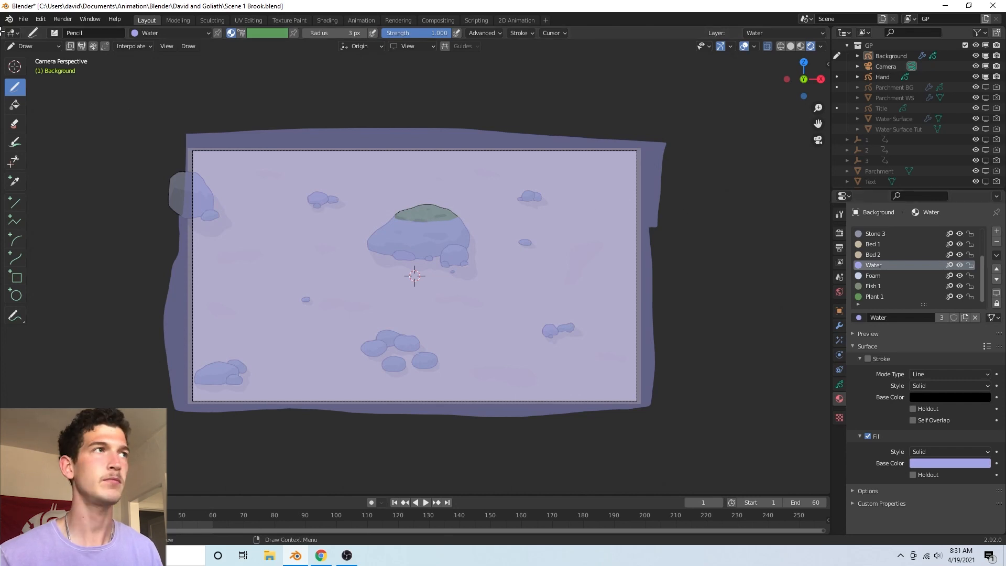
Return to Object Mode and make the Plant 1 and Plant Shadow layers of the Background object visible
{"action": "left_click", "coordinate": [30, 46]}
{"action": "left_click", "coordinate": [32, 56]}
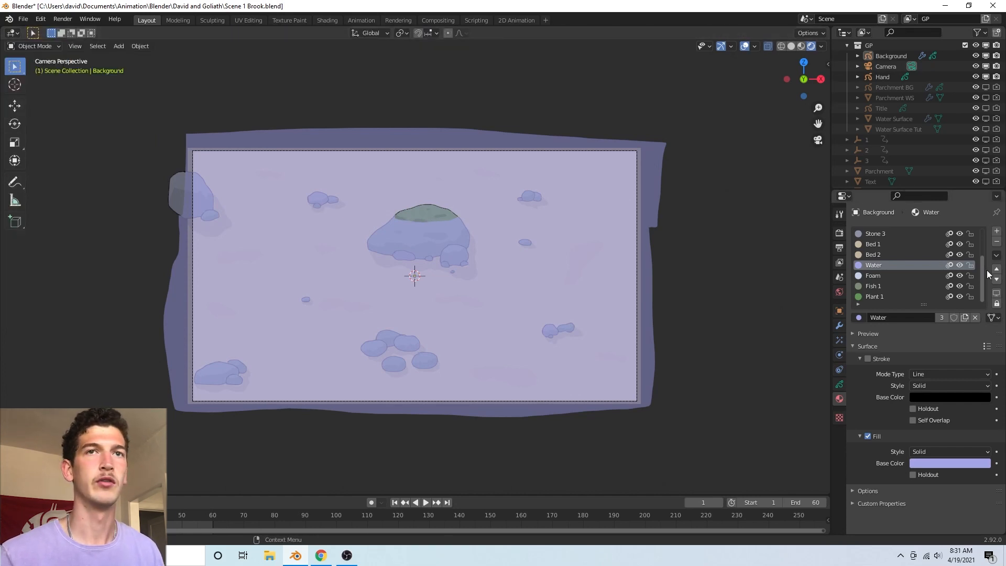
{"action": "scroll", "coordinate": [958, 247], "scroll_direction": "up", "scroll_amount": 4}
{"action": "left_click", "coordinate": [840, 384]}
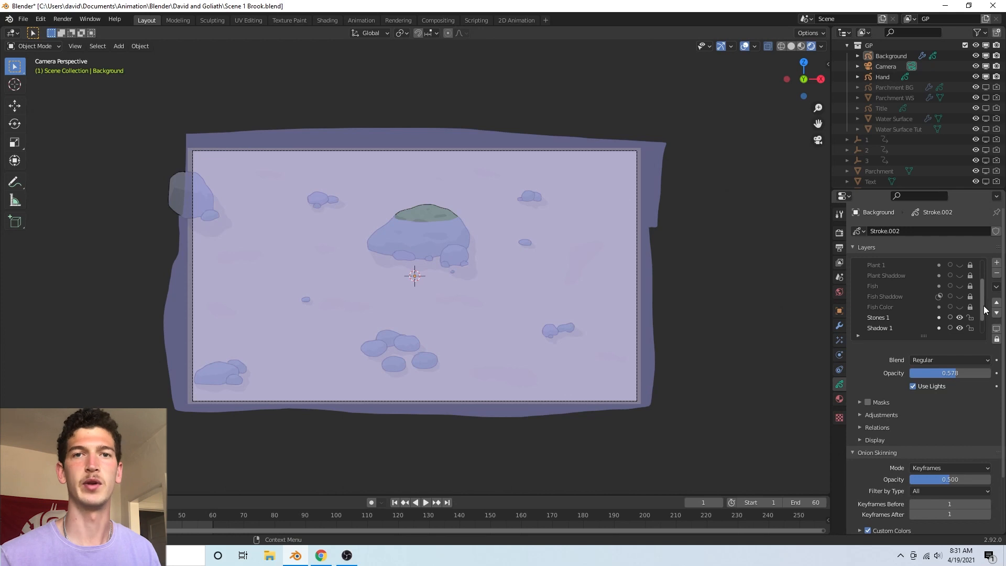
{"action": "scroll", "coordinate": [983, 306], "scroll_direction": "up", "scroll_amount": 3}
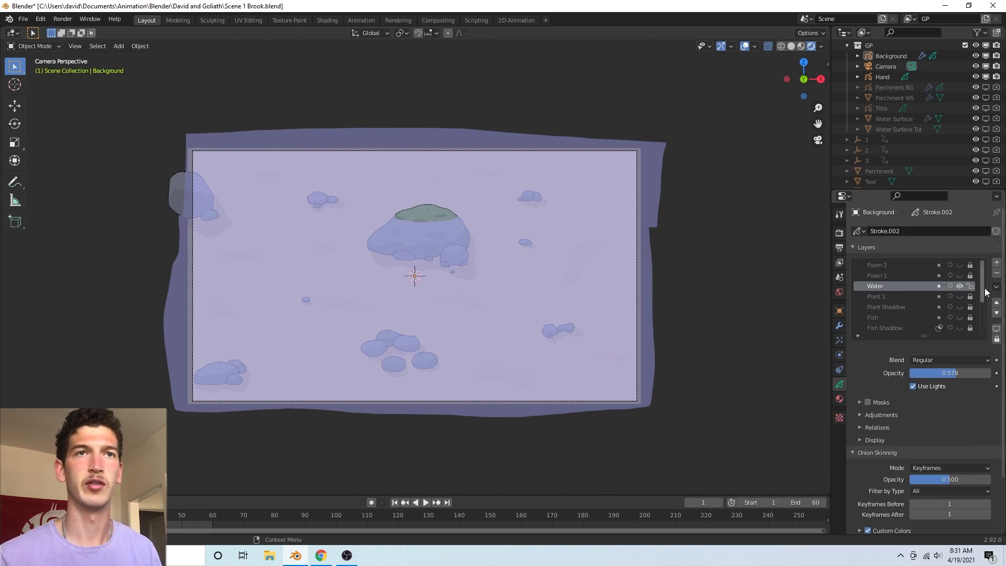
{"action": "scroll", "coordinate": [978, 286], "scroll_direction": "down", "scroll_amount": 1}
{"action": "left_click_drag", "start_coordinate": [960, 286], "coordinate": [960, 296]}
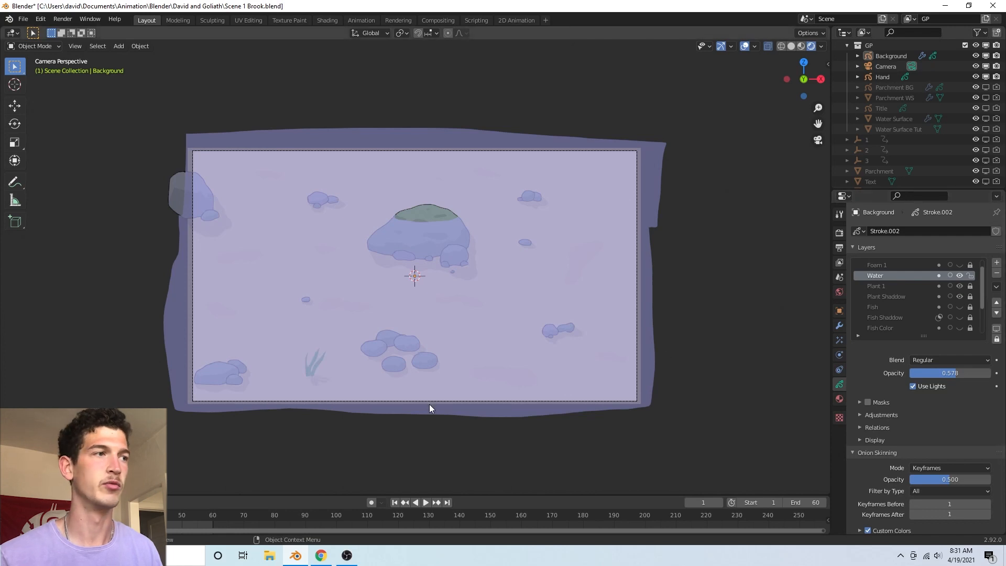
Play the animation to preview the plant's movement, and stop playback
{"action": "key", "text": "space"}
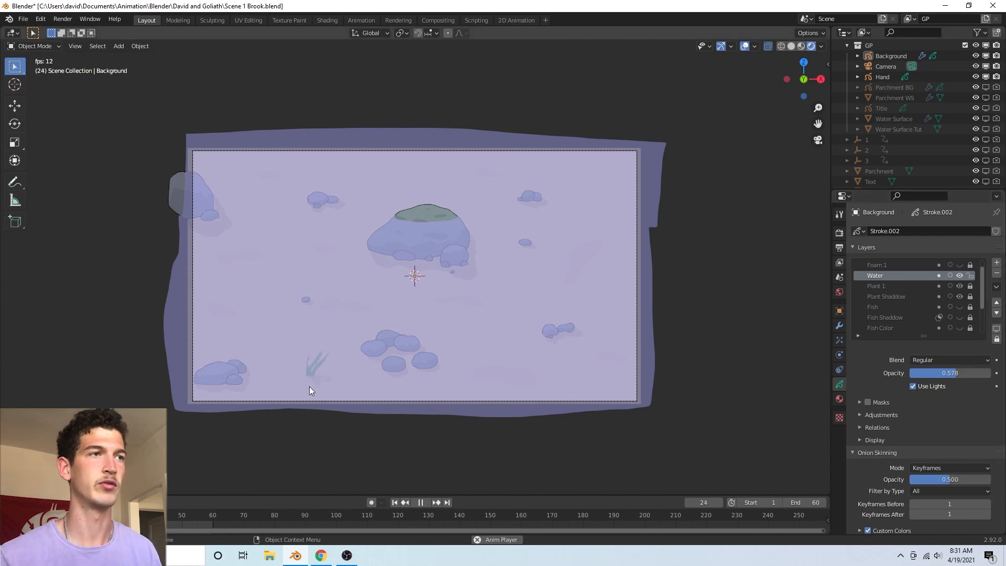
{"action": "key", "text": "Escape"}
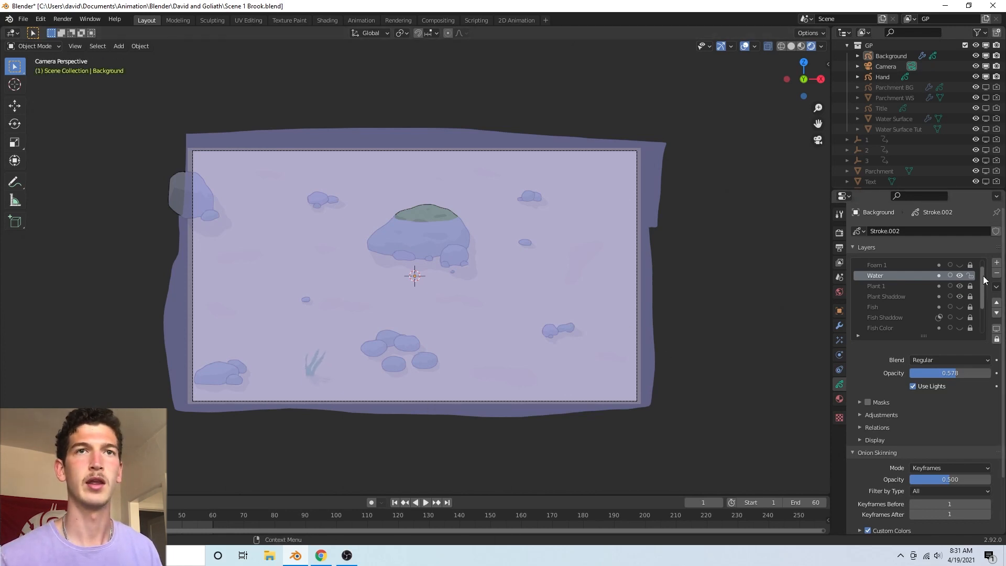
Make the Fish, Fish Shadow and Fish Color layers visible and play the animation to preview the fish
{"action": "scroll", "coordinate": [983, 281], "scroll_direction": "down", "scroll_amount": 1}
{"action": "left_click", "coordinate": [959, 298]}
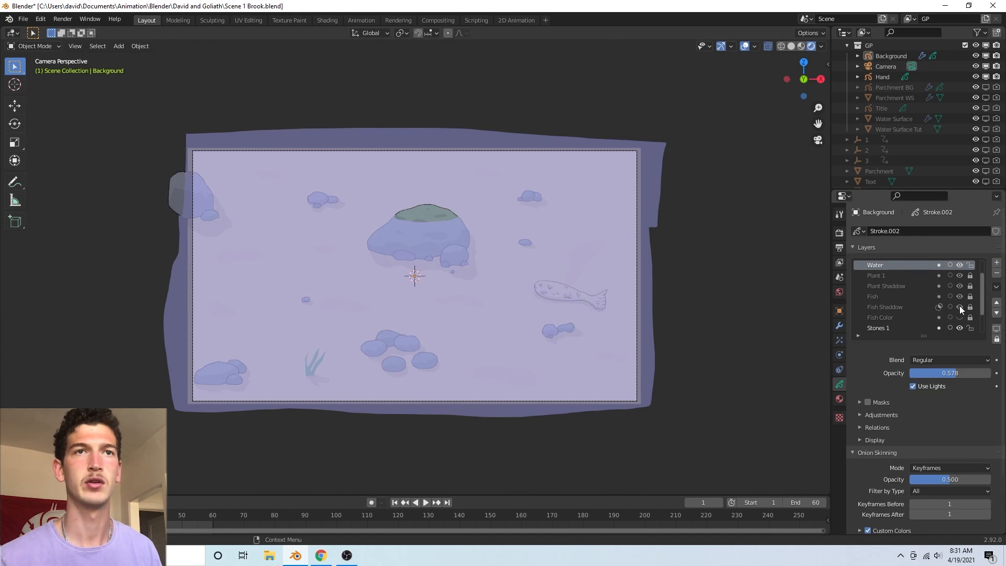
{"action": "left_click", "coordinate": [960, 318]}
{"action": "key", "text": "space"}
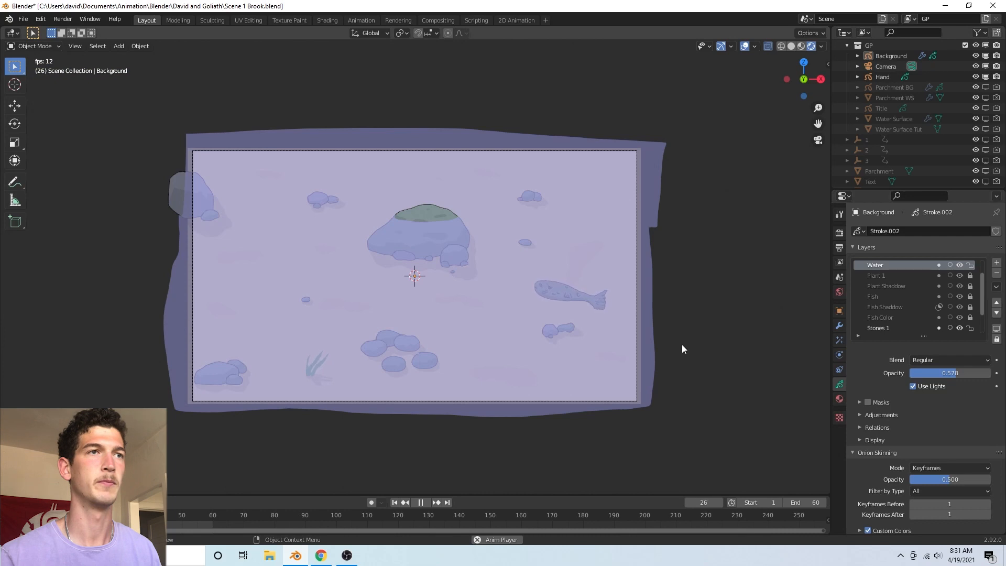
{"action": "key", "text": "Escape"}
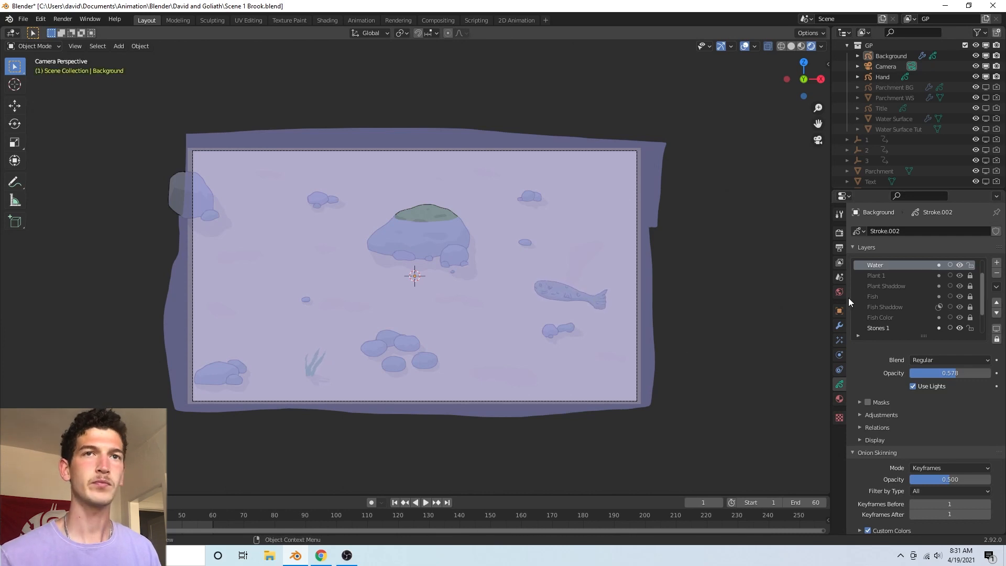
Make the Foam 1 and Foam 2 layers visible
{"action": "left_click_drag", "start_coordinate": [982, 303], "coordinate": [987, 281]}
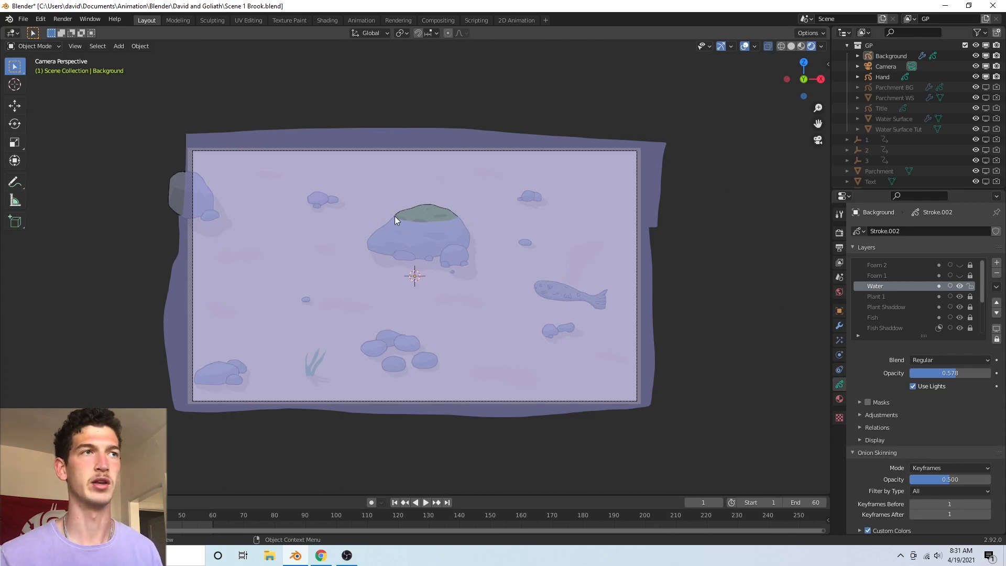
{"action": "left_click", "coordinate": [960, 275]}
{"action": "left_click", "coordinate": [959, 264]}
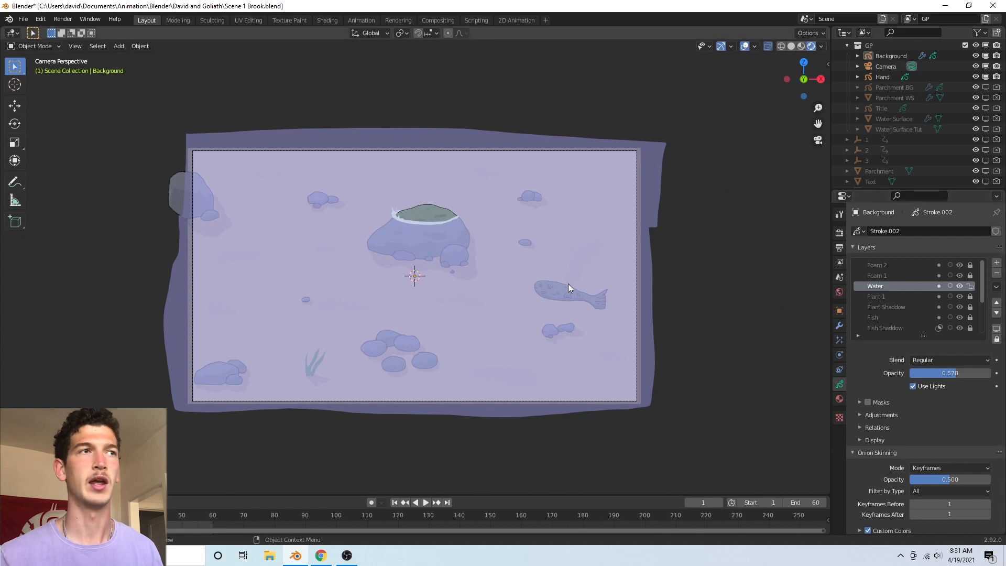
Play the animation to preview the foam around the large rock, returning to frame 1
{"action": "key", "text": "space"}
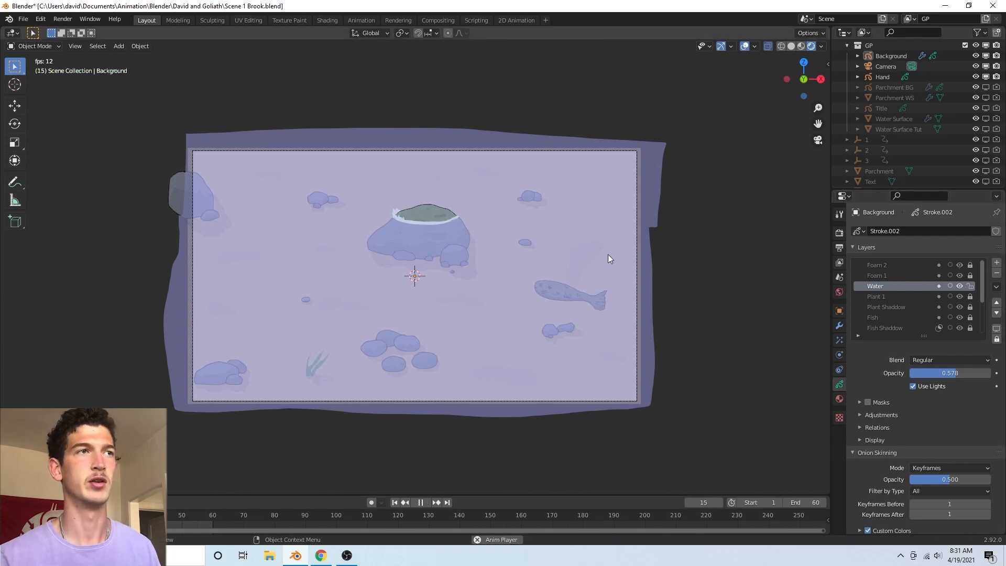
{"action": "key", "text": "space"}
{"action": "key", "text": "shift+Left"}
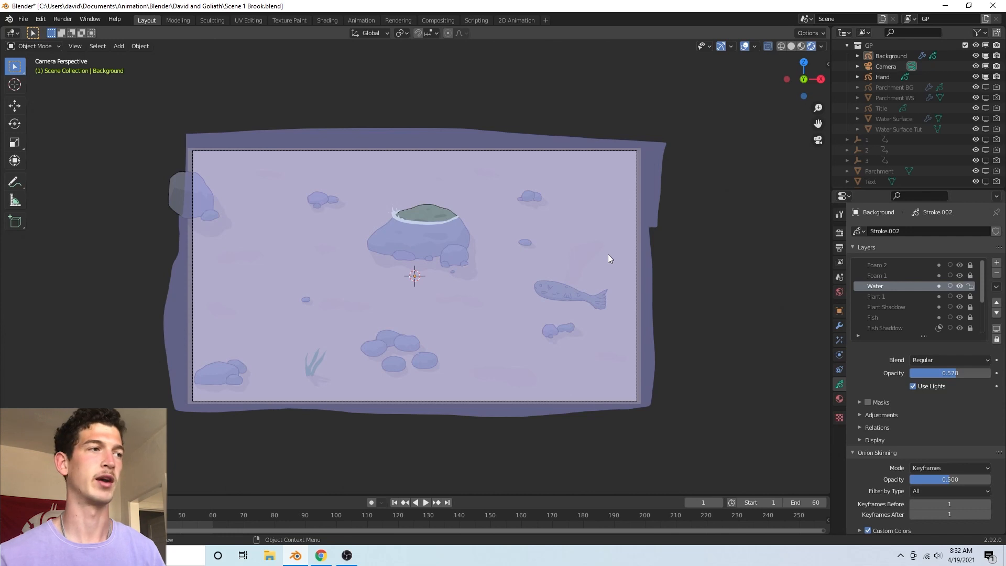
{"action": "key", "text": "space"}
{"action": "key", "text": "Escape"}
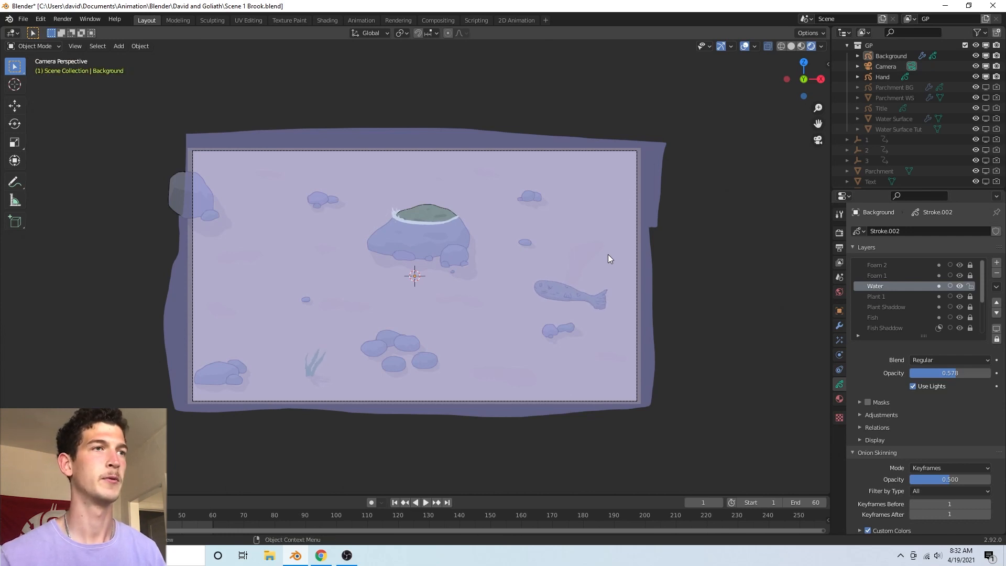
Enable the Water Surface Tut plane in viewports and renders, inspect its placement from an angle, and return to the camera view
{"action": "scroll", "coordinate": [918, 293], "scroll_direction": "down", "scroll_amount": 5}
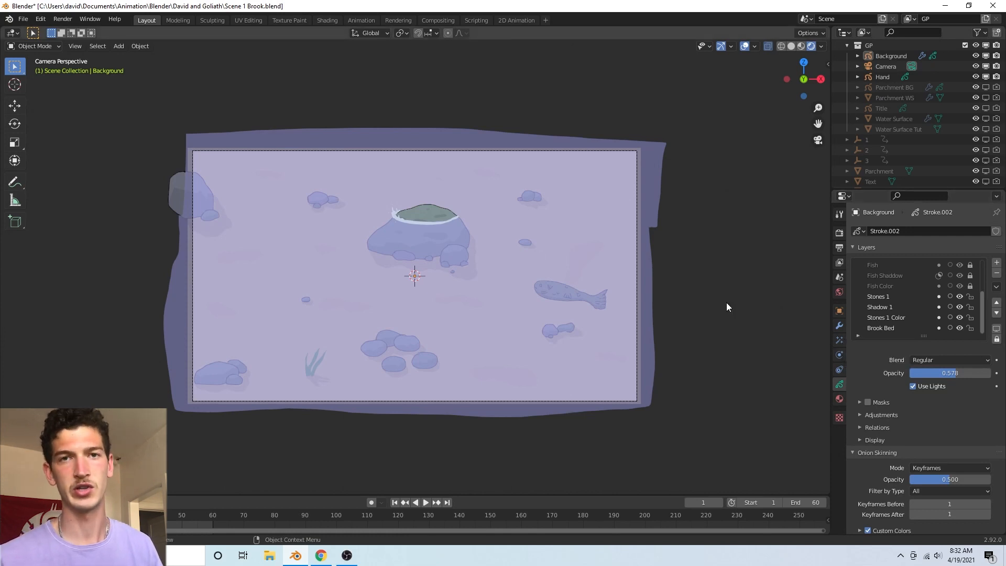
{"action": "left_click", "coordinate": [927, 129]}
{"action": "scroll", "coordinate": [954, 120], "scroll_direction": "down", "scroll_amount": 2}
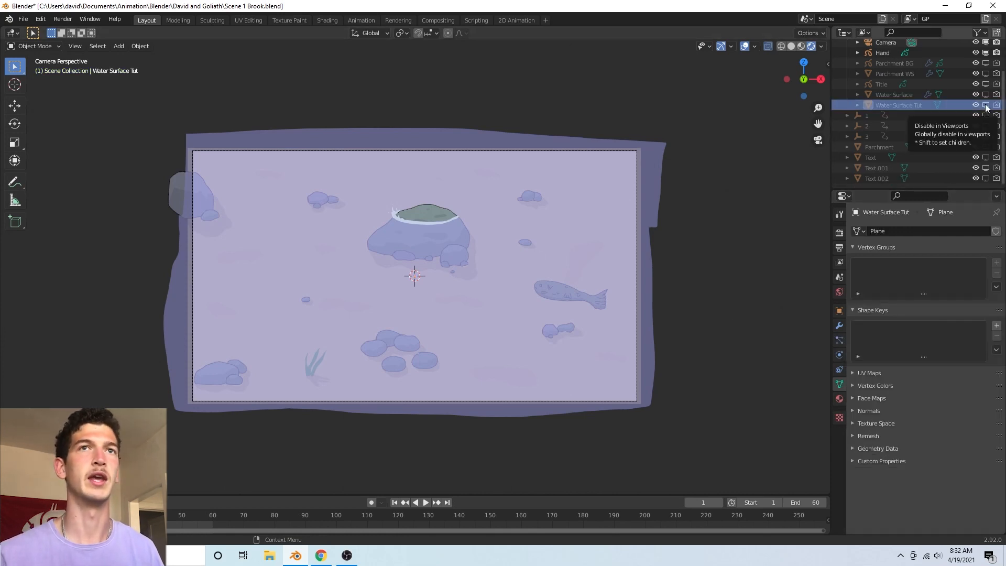
{"action": "left_click", "coordinate": [986, 105]}
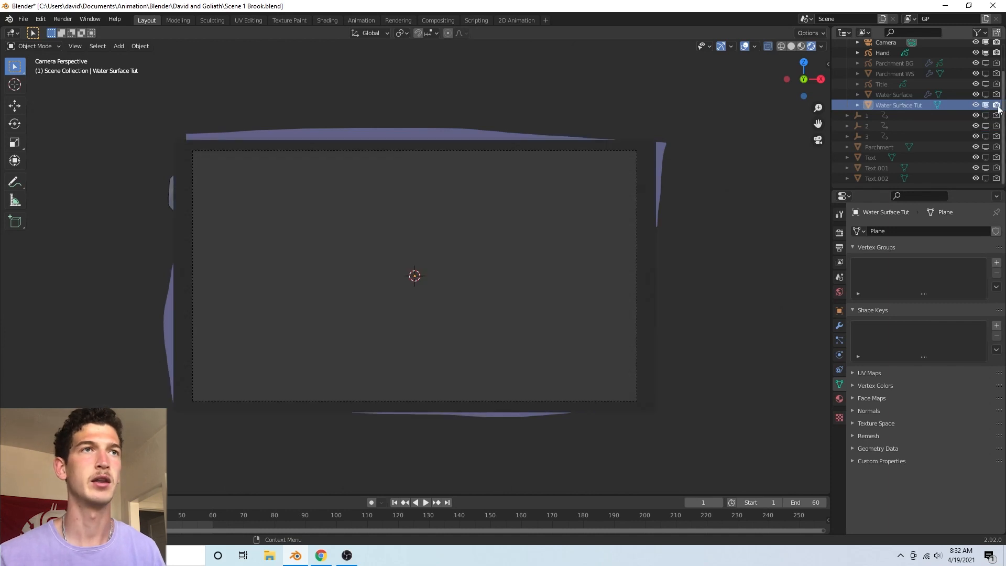
{"action": "middle_click_drag", "start_coordinate": [548, 265], "coordinate": [616, 278]}
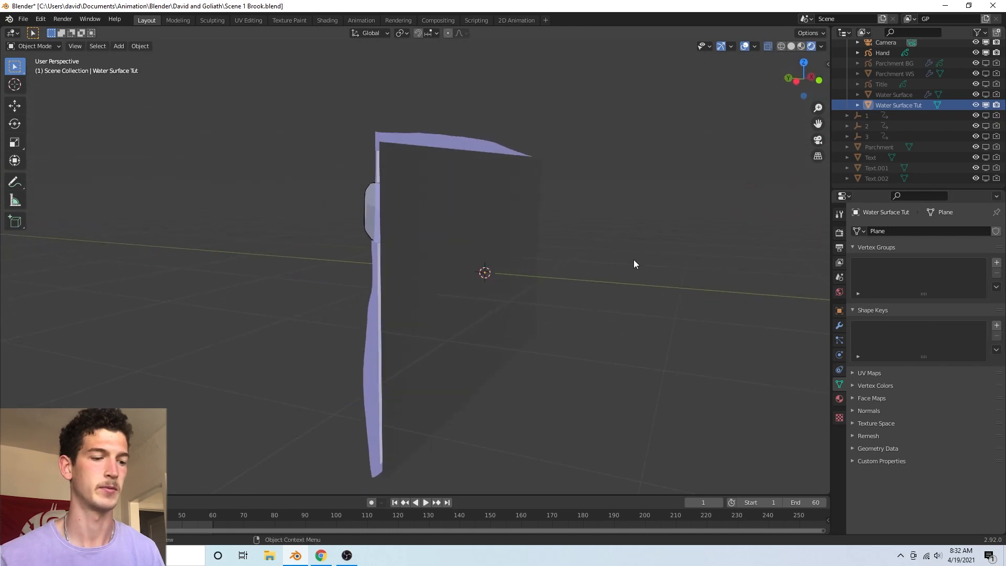
{"action": "key", "text": "KP_0"}
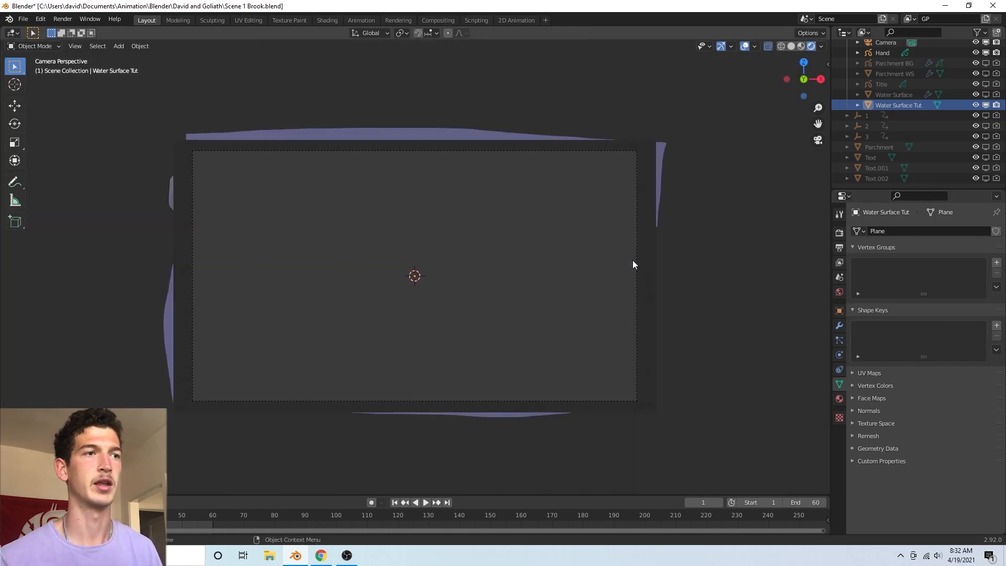
In the Shading workspace, create a new material for the Water Surface Tut plane and delete its Principled BSDF node
{"action": "left_click", "coordinate": [326, 19]}
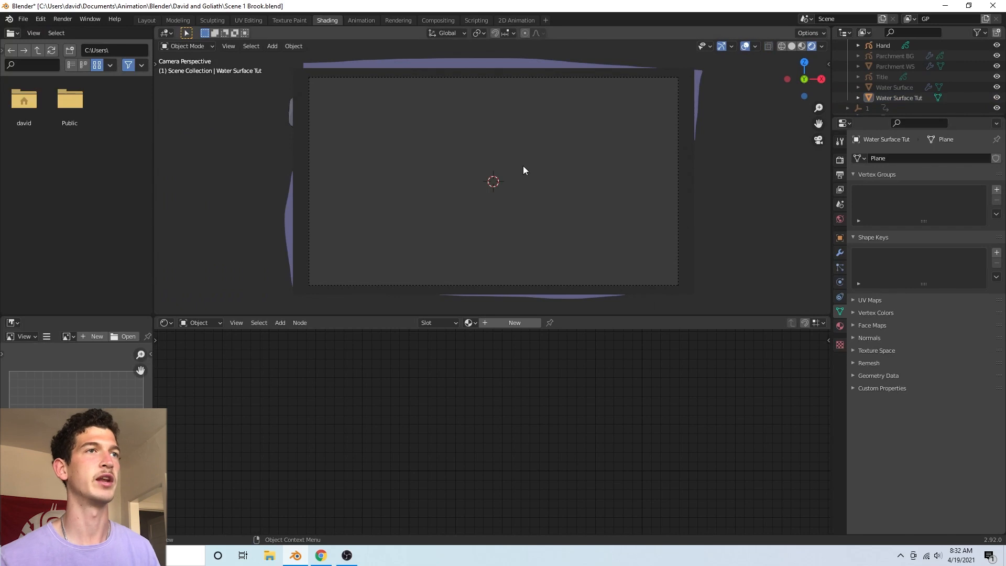
{"action": "left_click", "coordinate": [524, 208]}
{"action": "left_click", "coordinate": [518, 323]}
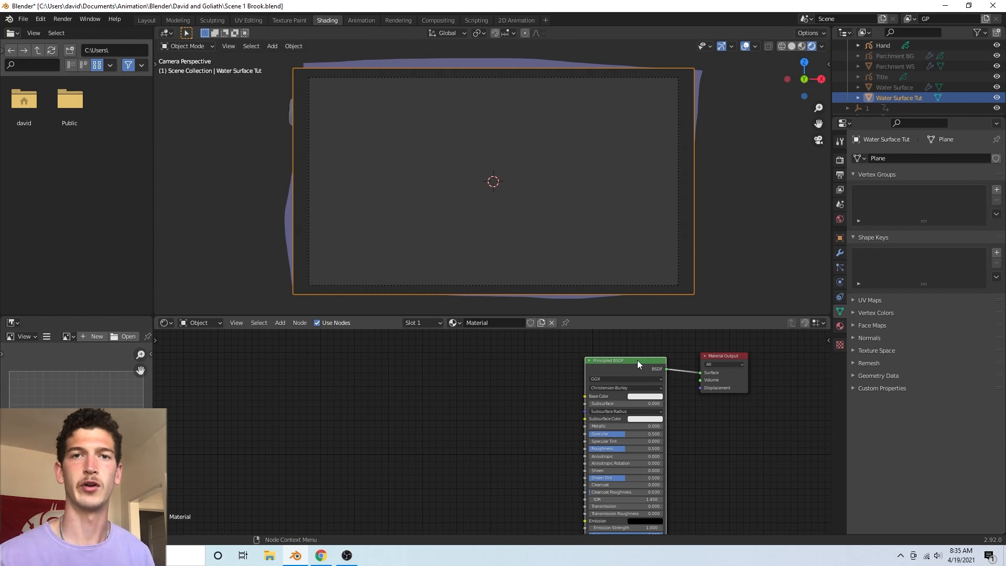
{"action": "key", "text": "x"}
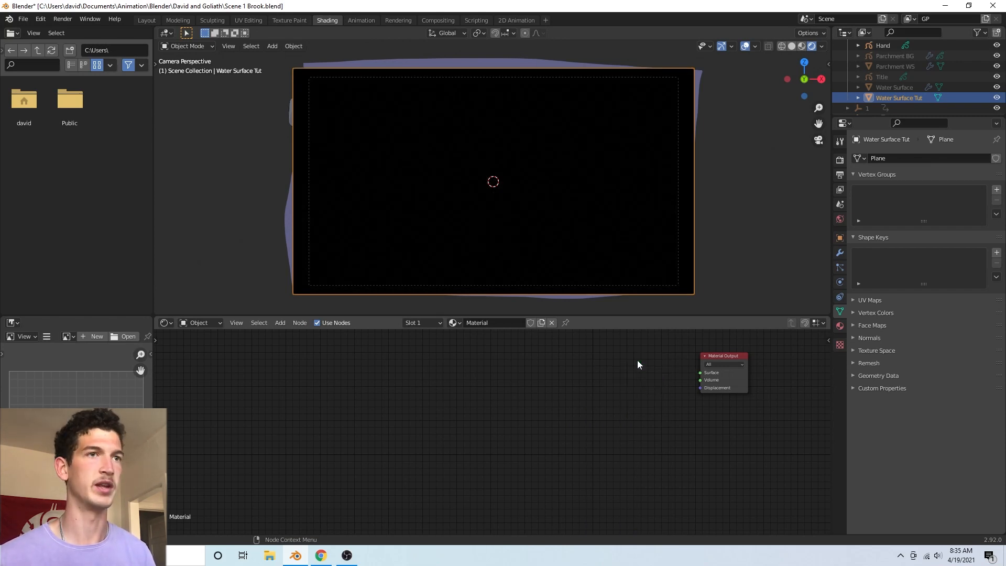
Add a Voronoi Texture node to the material, placed well before the Material Output node
{"action": "key", "text": "shift+a"}
{"action": "left_click", "coordinate": [552, 382]}
{"action": "type", "text": "vo"}
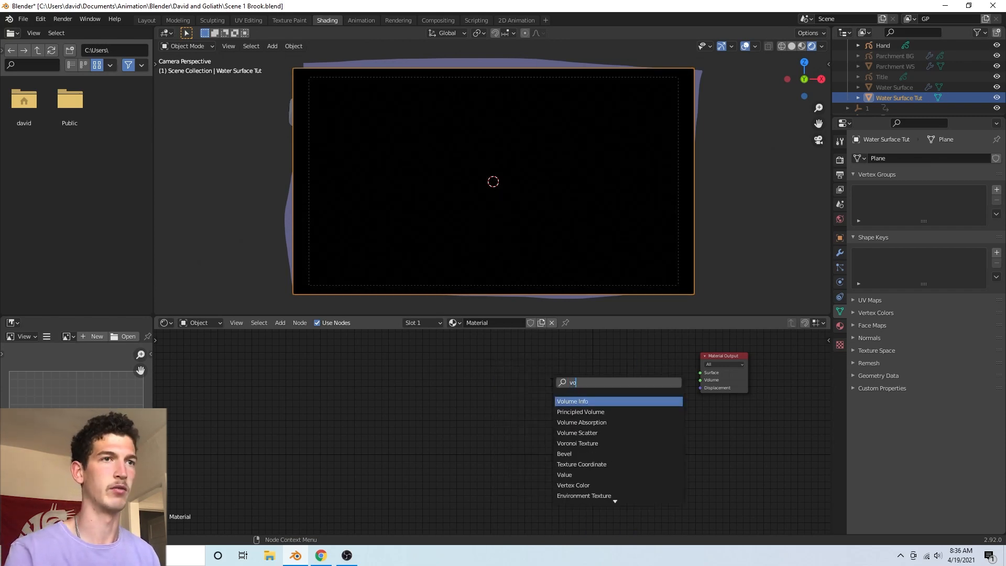
{"action": "type", "text": "ron"}
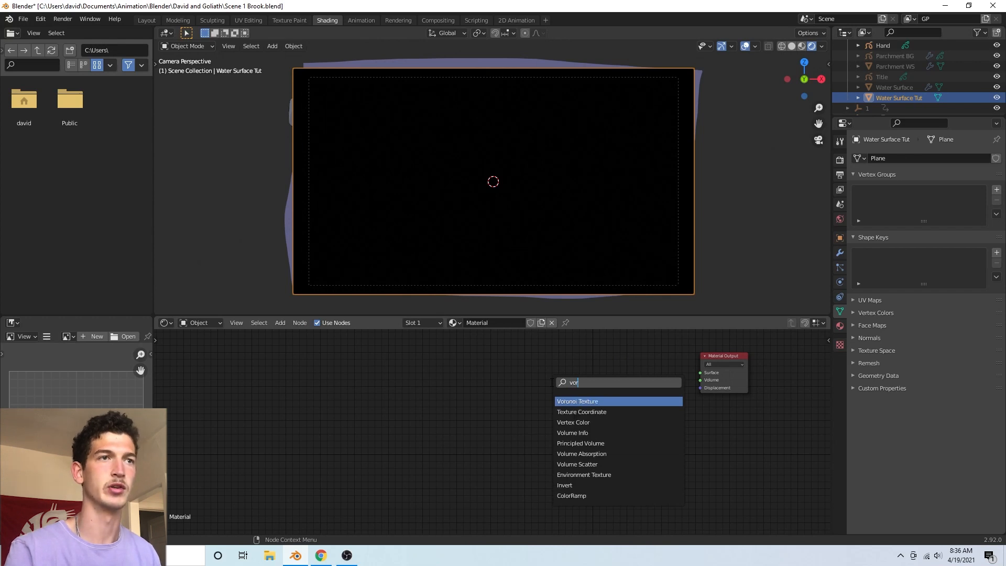
{"action": "key", "text": "Return"}
{"action": "left_click", "coordinate": [420, 365]}
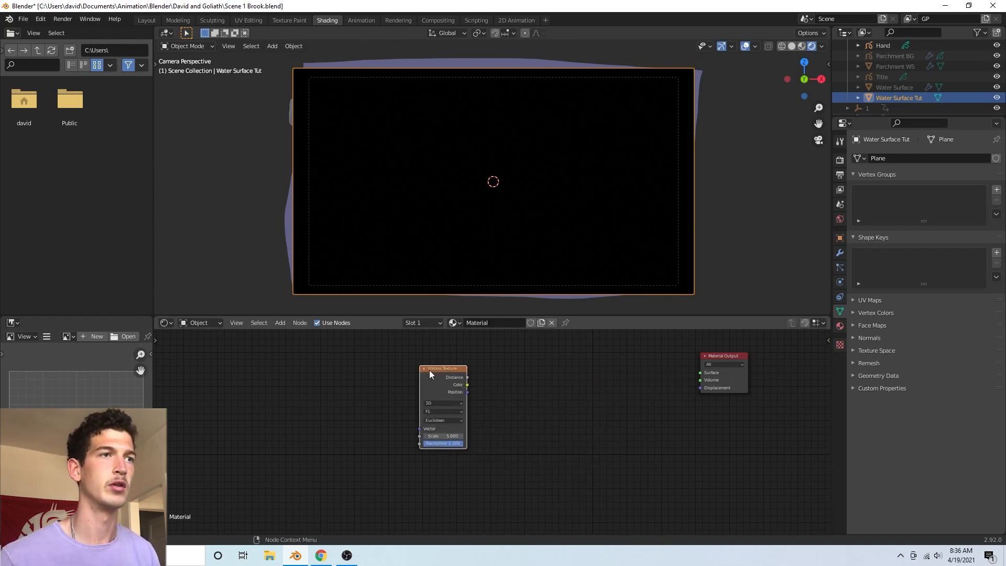
Add Mapping and Texture Coordinate nodes ahead of the Voronoi Texture, feeding the UV output into the Mapping vector
{"action": "right_click", "coordinate": [420, 367]}
{"action": "left_click", "coordinate": [413, 346]}
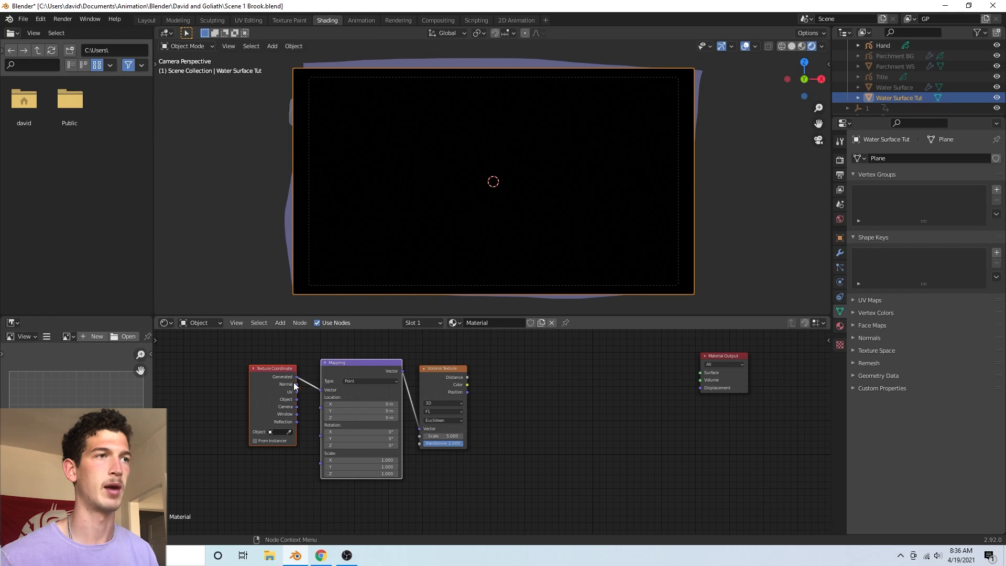
{"action": "left_click_drag", "start_coordinate": [418, 373], "coordinate": [465, 375]}
{"action": "left_click_drag", "start_coordinate": [297, 392], "coordinate": [320, 390]}
{"action": "left_click_drag", "start_coordinate": [491, 377], "coordinate": [499, 369]}
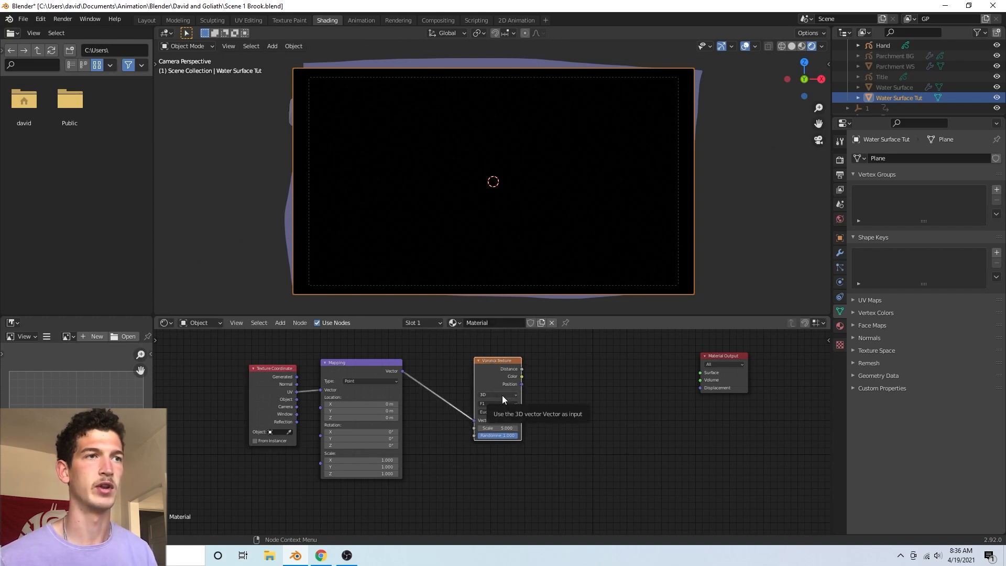
Set the Voronoi Texture's feature to Distance to Edge and its scale to 0.5
{"action": "left_click", "coordinate": [498, 412]}
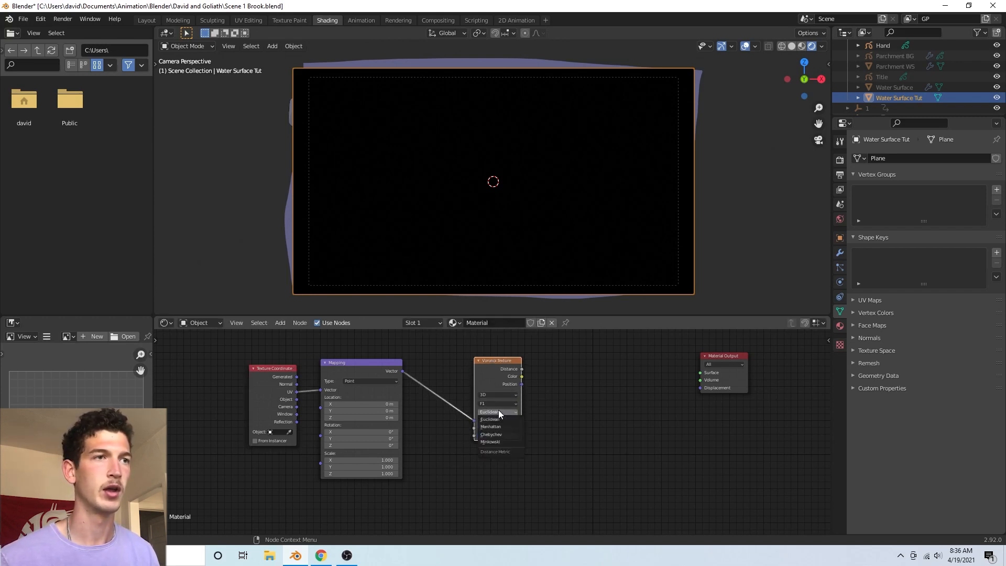
{"action": "left_click", "coordinate": [511, 436]}
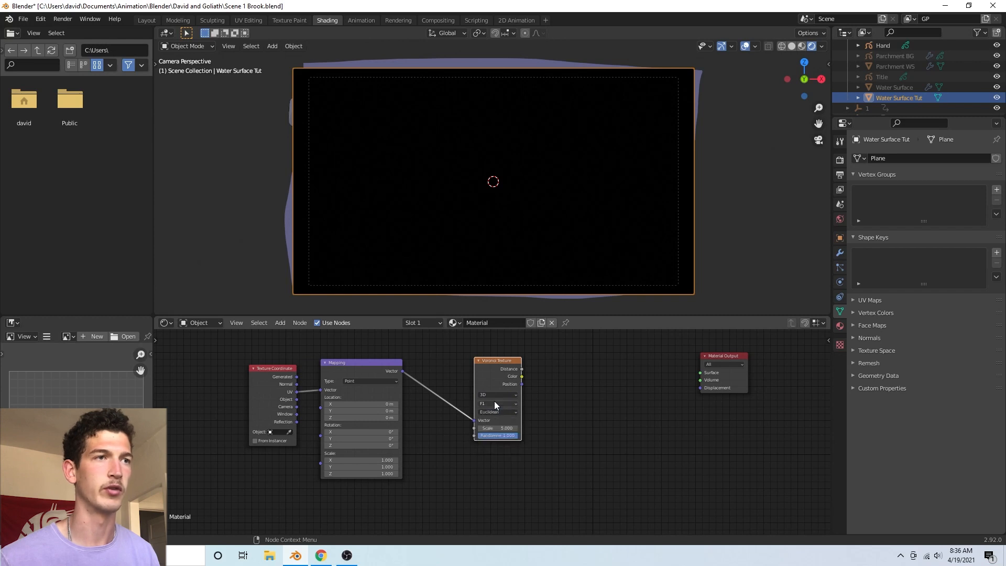
{"action": "left_click", "coordinate": [494, 403]}
{"action": "left_click", "coordinate": [509, 436]}
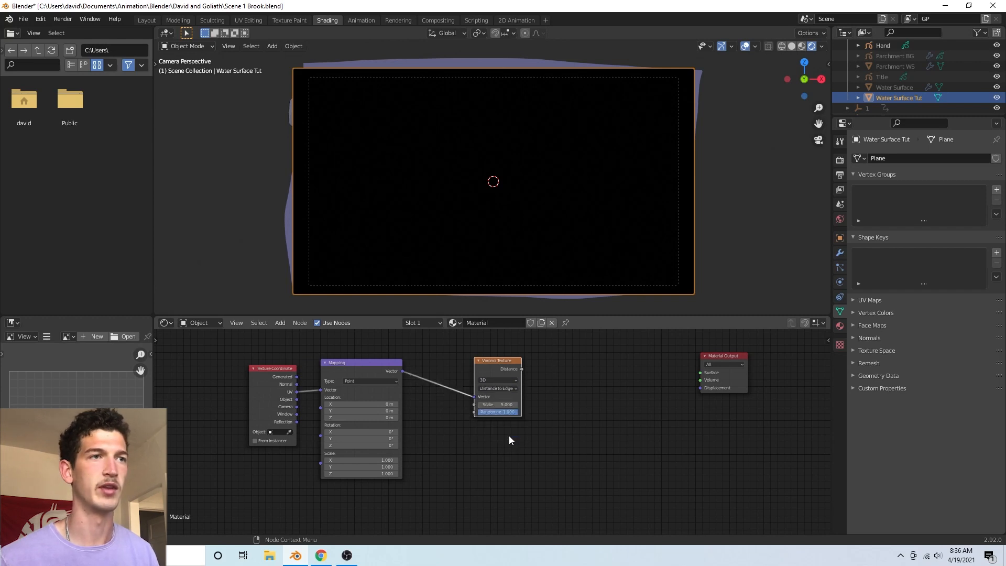
{"action": "left_click", "coordinate": [503, 406]}
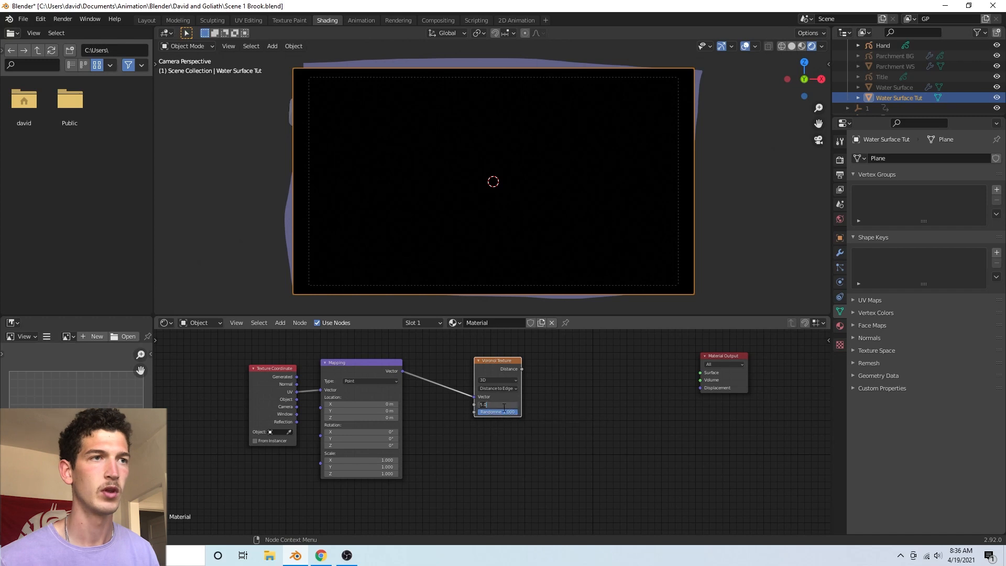
{"action": "type", "text": "0.5"}
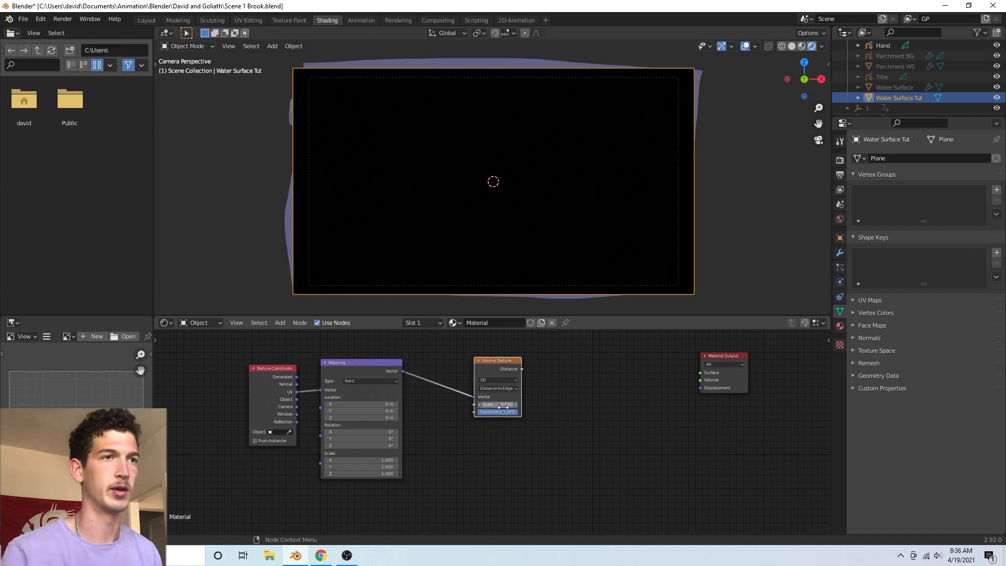
{"action": "key", "text": "Return"}
Add a Noise Texture driven by the Mapping vector and connect its Fac output to the Voronoi Texture's Randomness
{"action": "left_click_drag", "start_coordinate": [507, 361], "coordinate": [535, 363]}
{"action": "key", "text": "shift+a"}
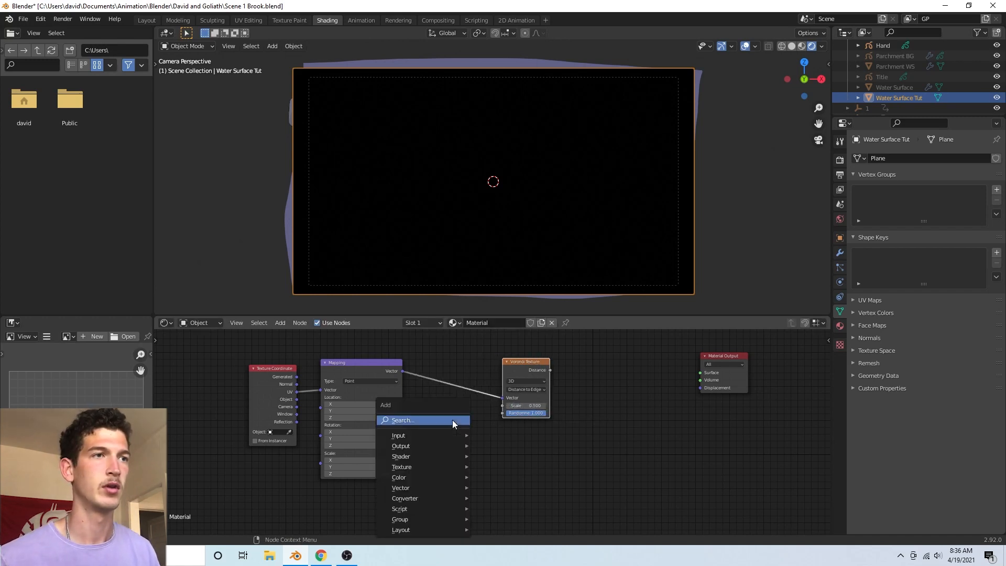
{"action": "left_click", "coordinate": [452, 420]}
{"action": "type", "text": "noi"}
{"action": "key", "text": "Return"}
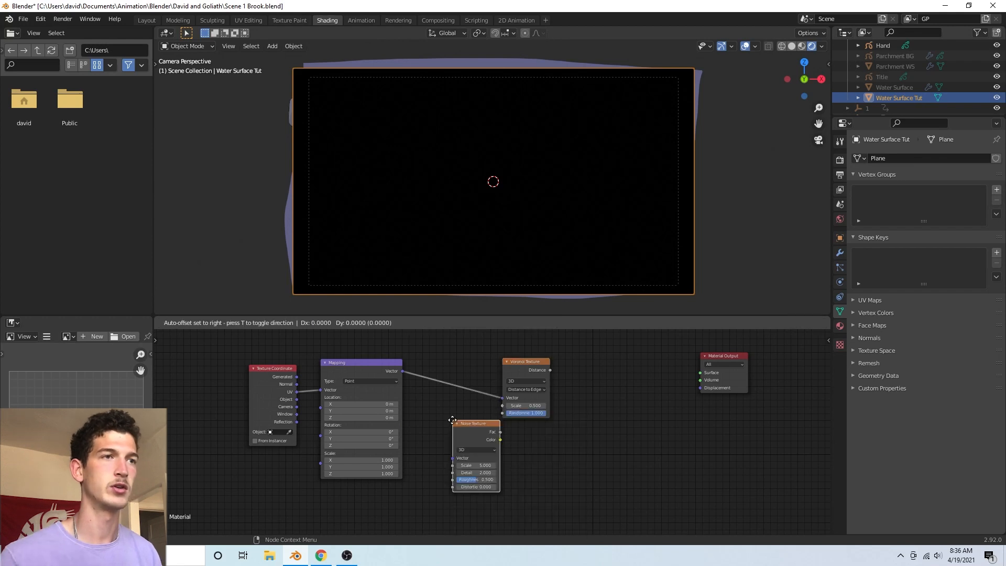
{"action": "left_click", "coordinate": [431, 420]}
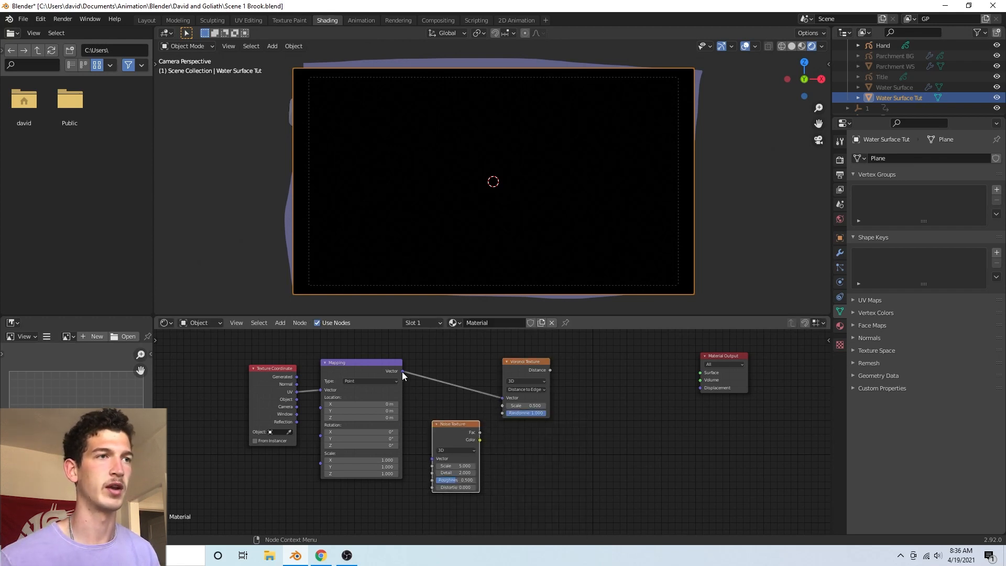
{"action": "left_click_drag", "start_coordinate": [402, 372], "coordinate": [432, 459]}
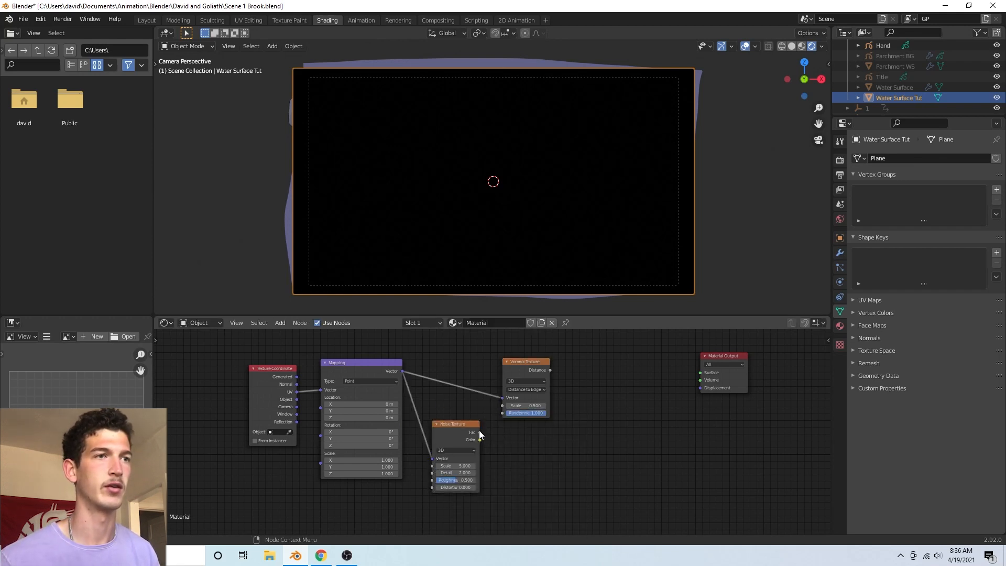
{"action": "left_click_drag", "start_coordinate": [480, 433], "coordinate": [502, 413]}
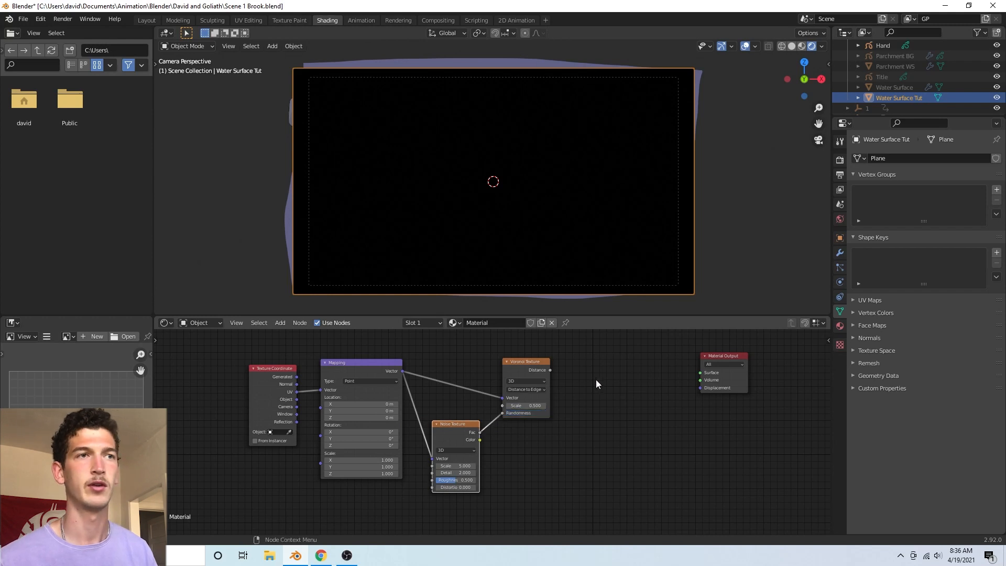
Briefly preview the Voronoi Distance on the Material Output, and instead feed it into the Fac input of a new ColorRamp node
{"action": "mouse_move", "coordinate": [524, 363]}
{"action": "left_mouse_down"}
{"action": "mouse_move", "coordinate": [515, 367]}
{"action": "mouse_move", "coordinate": [546, 376]}
{"action": "mouse_move", "coordinate": [704, 379]}
{"action": "left_mouse_up"}
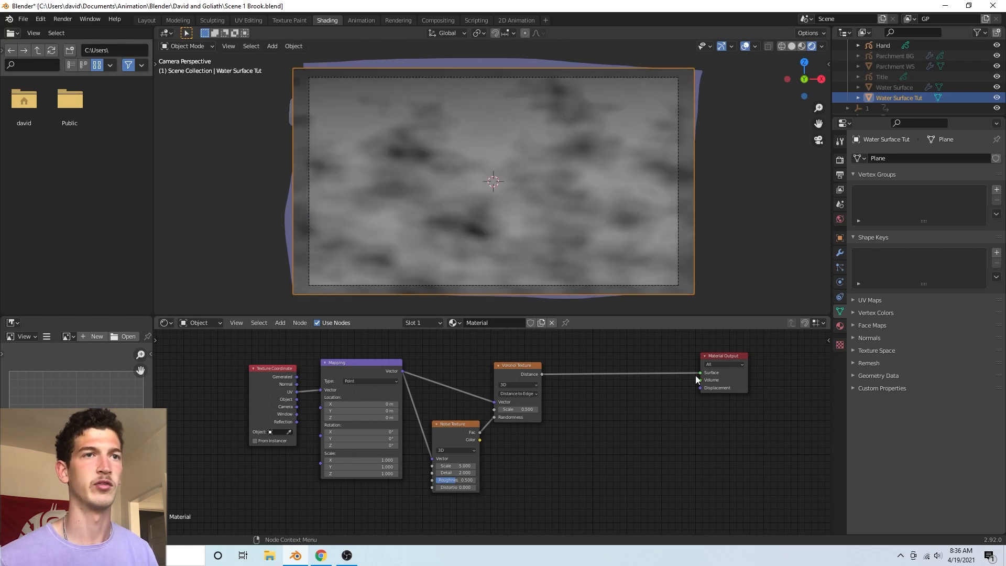
{"action": "left_click_drag", "start_coordinate": [699, 372], "coordinate": [571, 377]}
{"action": "key", "text": "shift+a"}
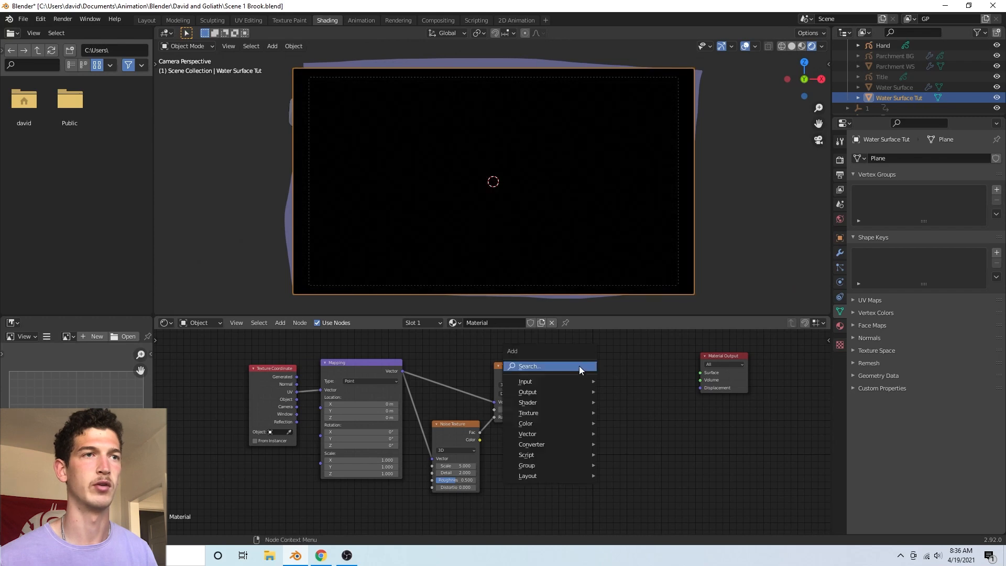
{"action": "type", "text": "color"}
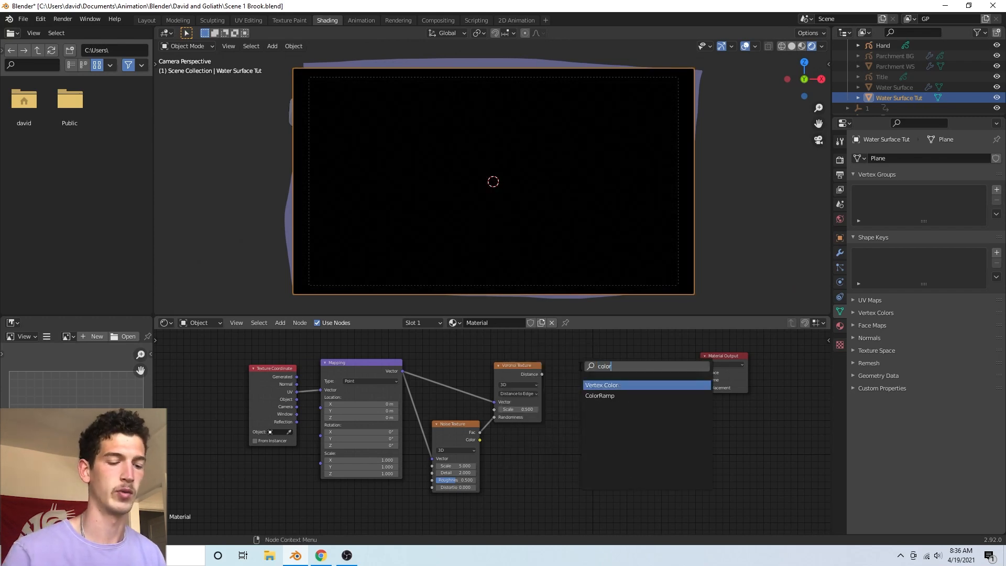
{"action": "key", "text": "Down"}
{"action": "key", "text": "Return"}
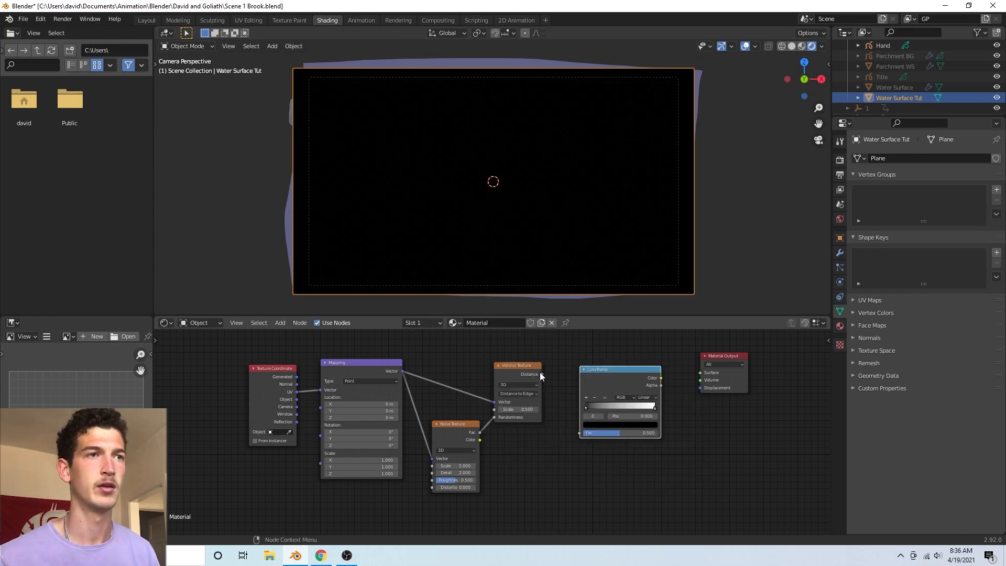
{"action": "left_click_drag", "start_coordinate": [542, 374], "coordinate": [580, 433]}
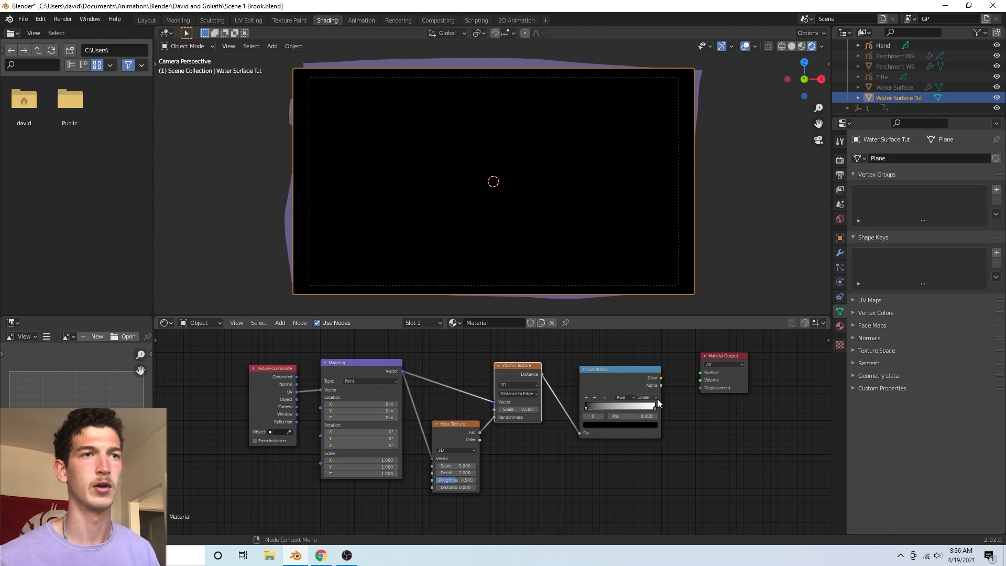
Set the ColorRamp to Constant with the white stop at 0.032, and connect its Color output to the Material Output's Surface
{"action": "left_click", "coordinate": [655, 399]}
{"action": "left_click", "coordinate": [656, 434]}
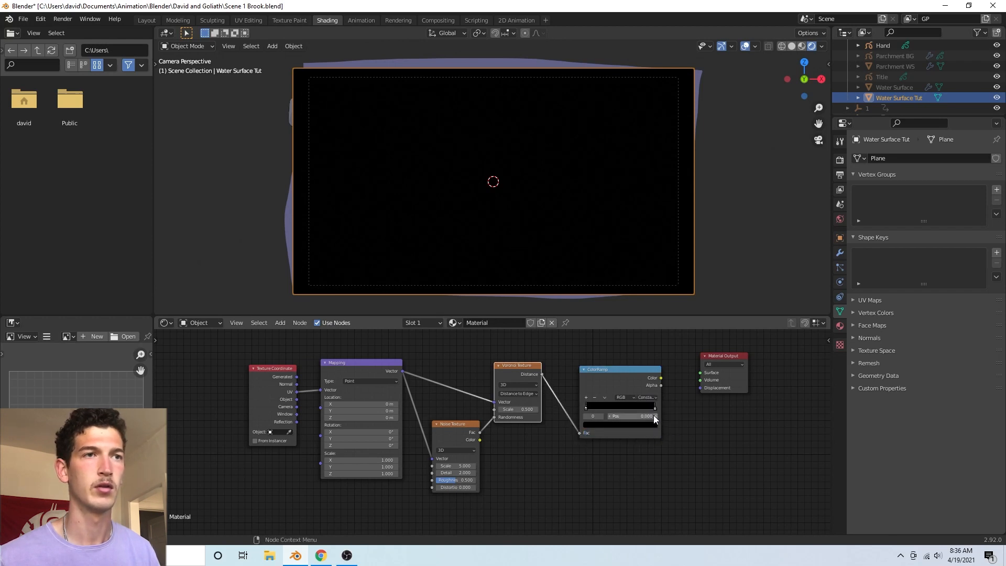
{"action": "left_click_drag", "start_coordinate": [653, 407], "coordinate": [622, 407]}
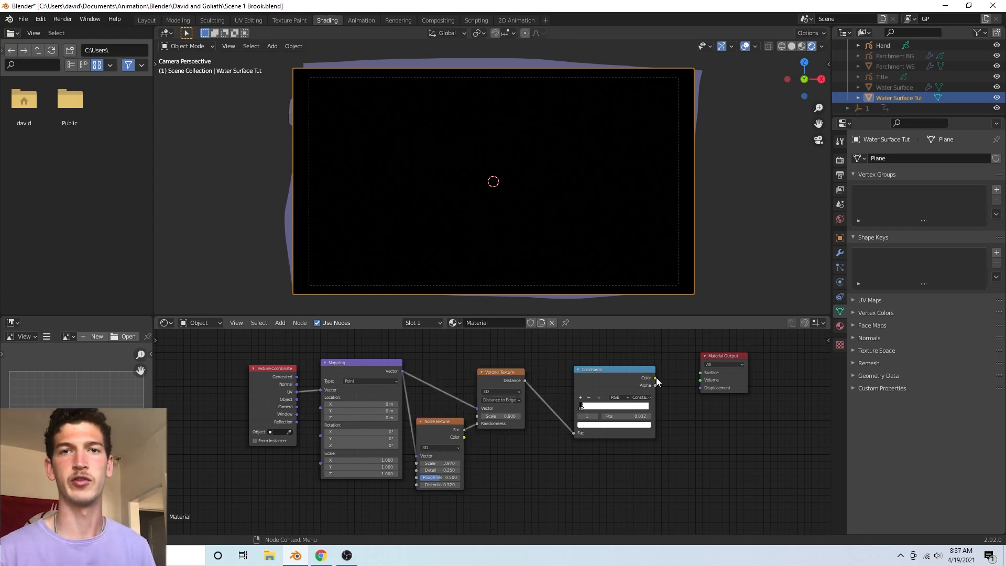
{"action": "left_click_drag", "start_coordinate": [655, 378], "coordinate": [703, 373]}
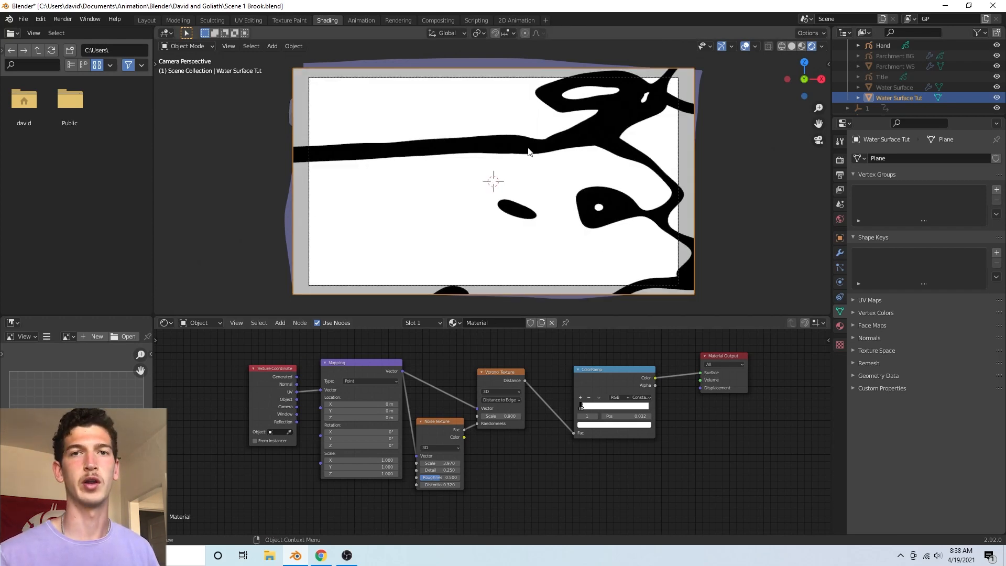
Unwrap the UVs of the Water Surface Tut plane in Edit Mode
{"action": "key", "text": "Tab"}
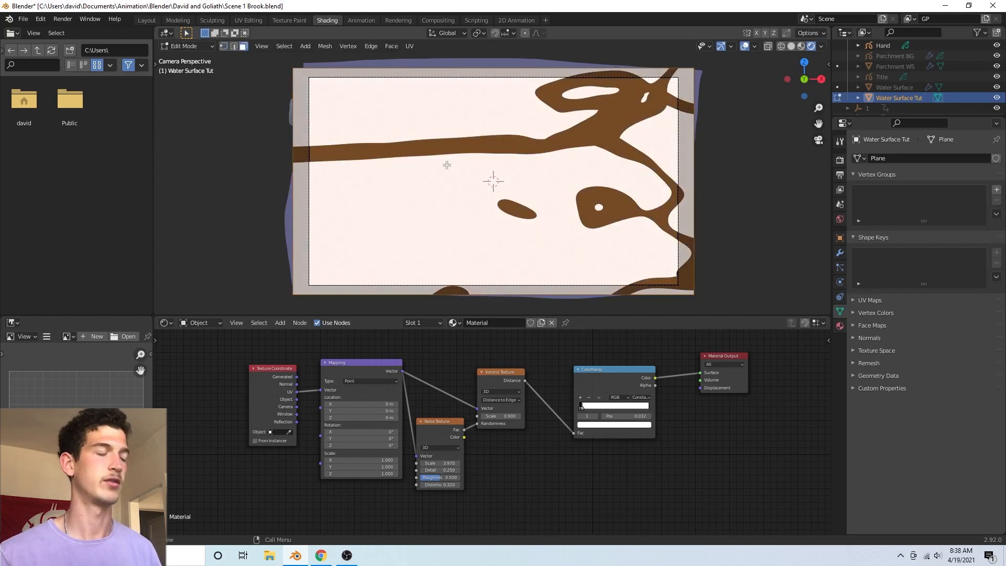
{"action": "key", "text": "u"}
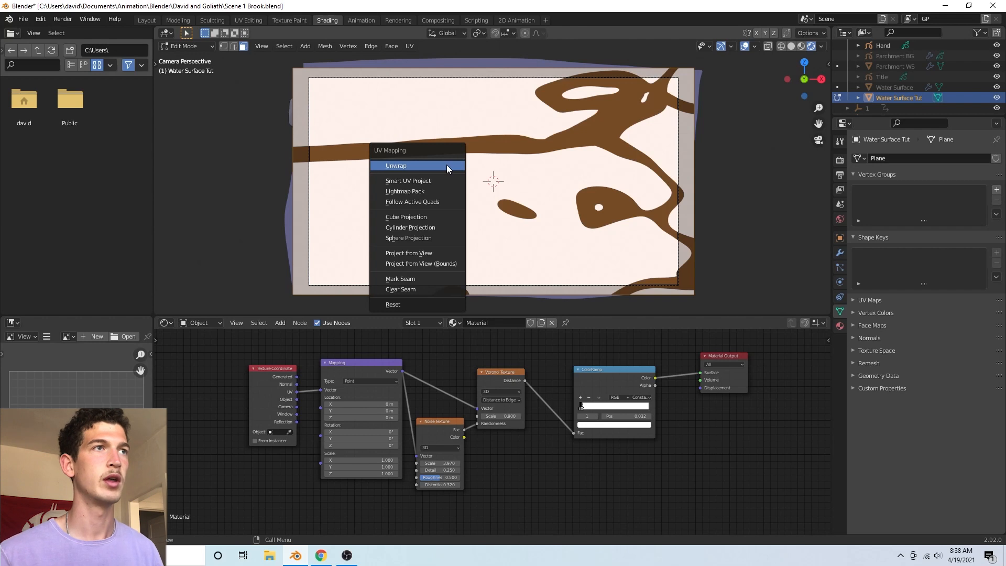
{"action": "left_click", "coordinate": [446, 164]}
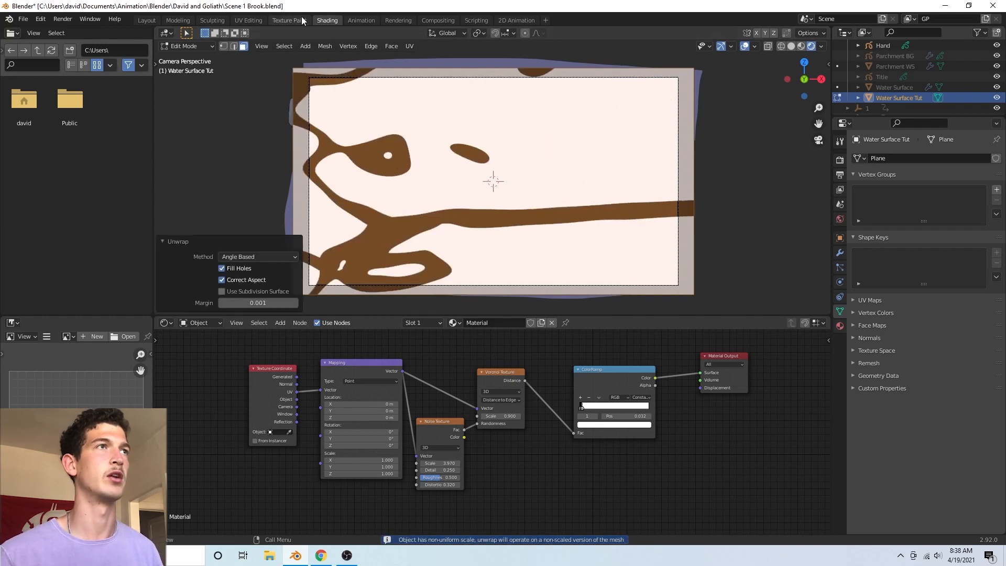
In UV Editing with rendered shading, slant the UV square by moving its upper edge about -0.59 along X, and return to Shading
{"action": "left_click", "coordinate": [244, 21]}
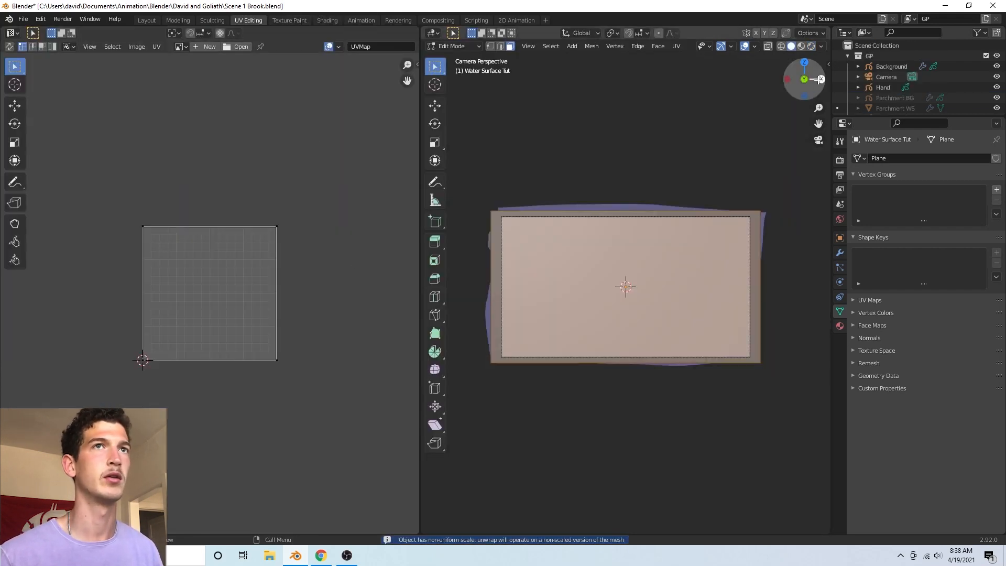
{"action": "left_click", "coordinate": [812, 47]}
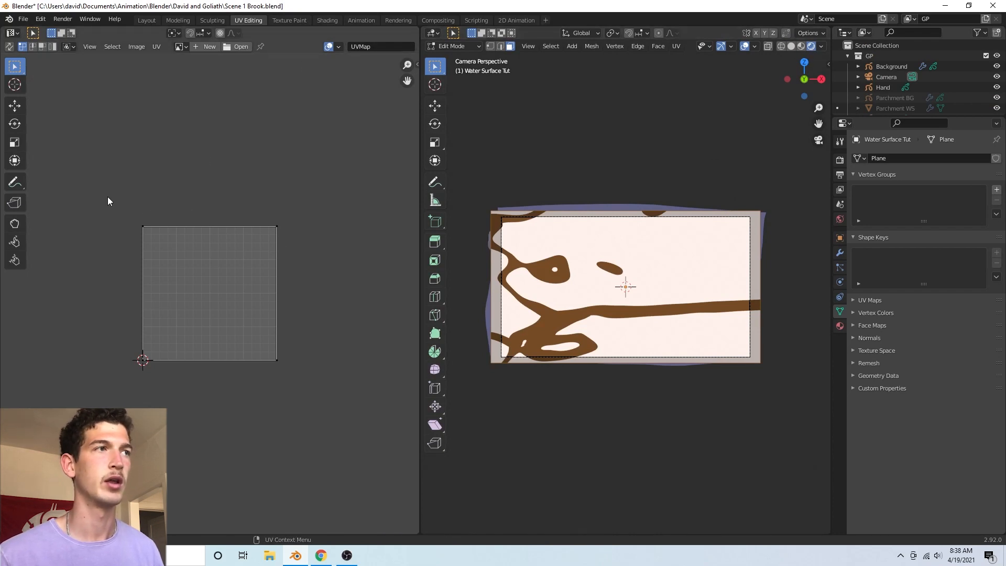
{"action": "left_click_drag", "start_coordinate": [108, 192], "coordinate": [310, 246]}
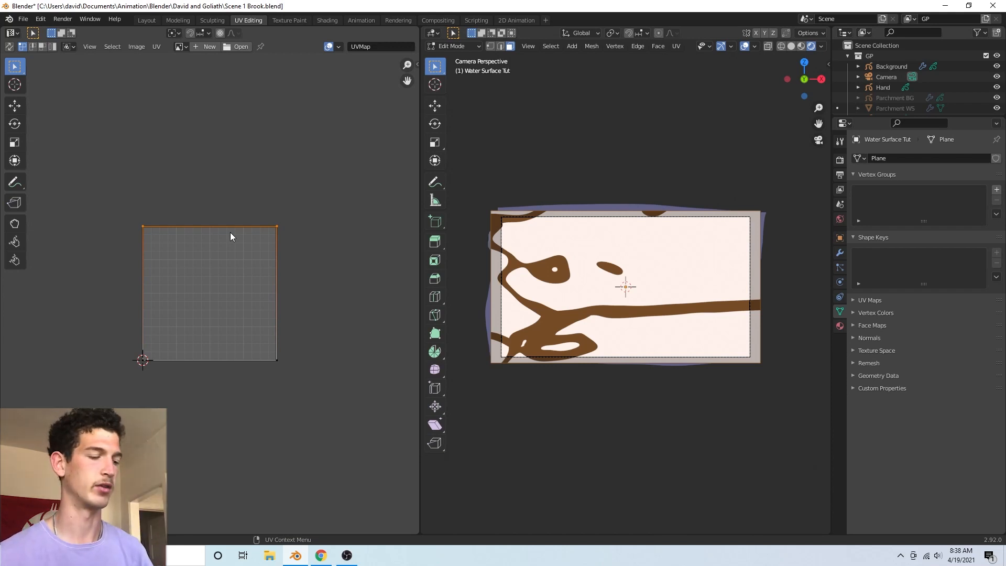
{"action": "key", "text": "g"}
{"action": "key", "text": "x"}
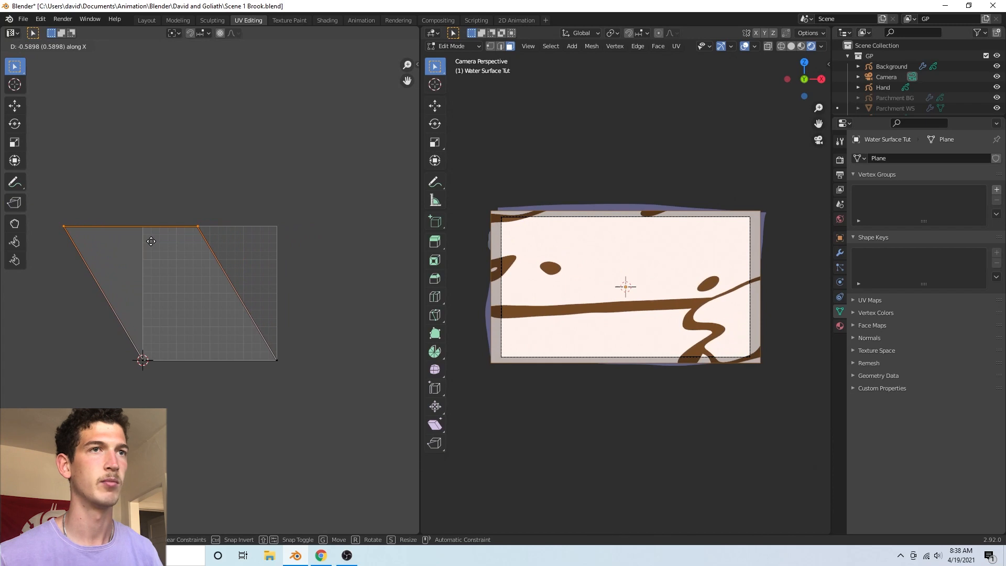
{"action": "left_click", "coordinate": [151, 241]}
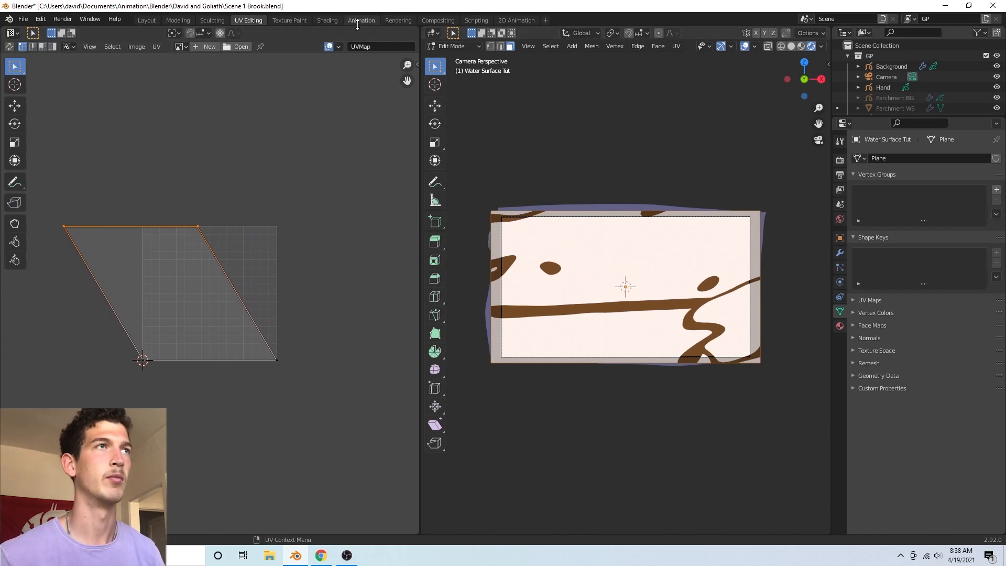
{"action": "left_click", "coordinate": [327, 21]}
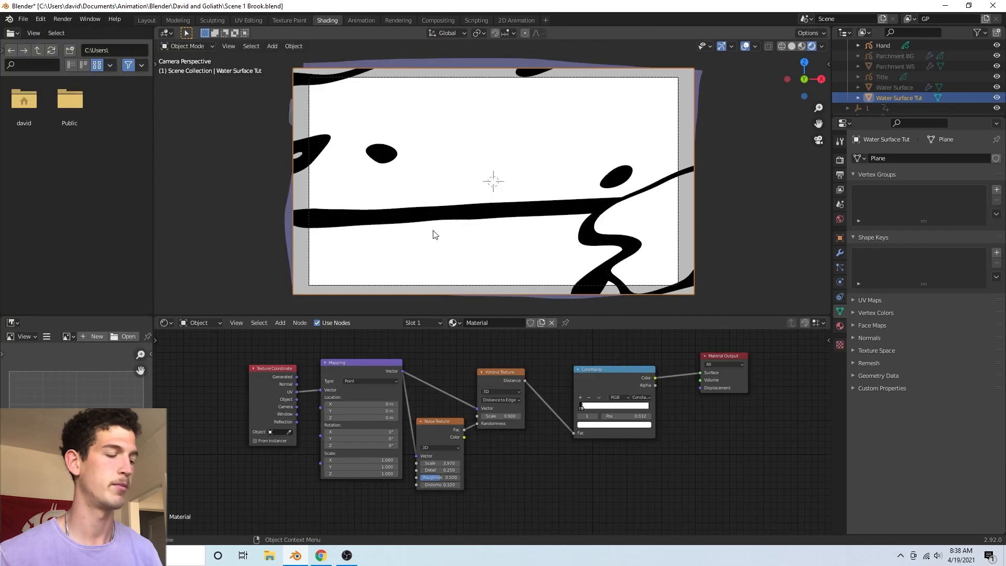
Try shifting the pattern with the Mapping node's X and Y location, and reset both to 0 m
{"action": "mouse_move", "coordinate": [346, 404]}
{"action": "left_mouse_down"}
{"action": "mouse_move", "coordinate": [408, 404]}
{"action": "mouse_move", "coordinate": [344, 412]}
{"action": "left_mouse_up"}
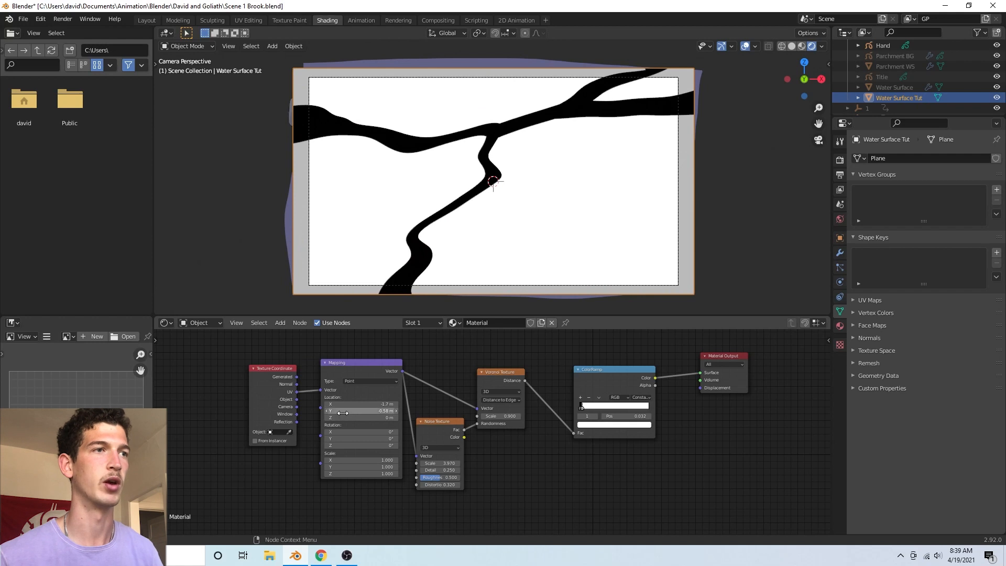
{"action": "left_click", "coordinate": [344, 413]}
{"action": "type", "text": "0"}
{"action": "key", "text": "Return"}
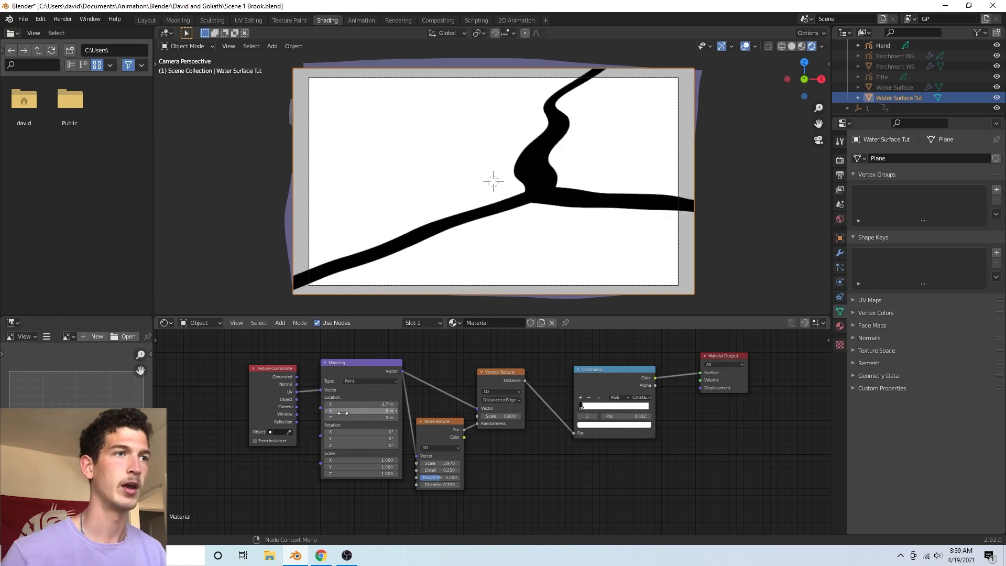
{"action": "left_click", "coordinate": [345, 404]}
{"action": "type", "text": "0"}
{"action": "key", "text": "Return"}
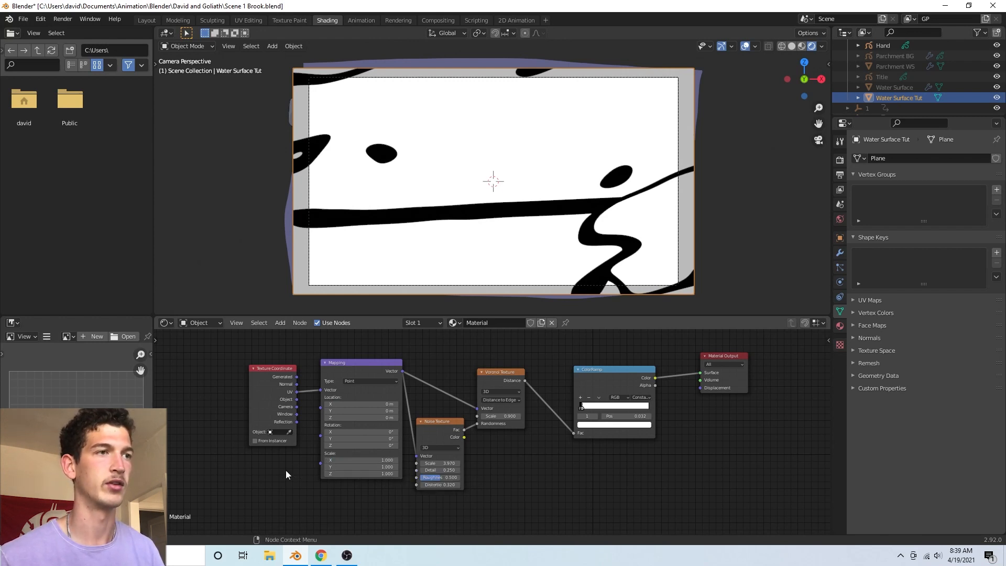
Add a Value node below the Texture Coordinate node, connect it to the Mapping node's Scale, and set it to 2.7
{"action": "key", "text": "shift+a"}
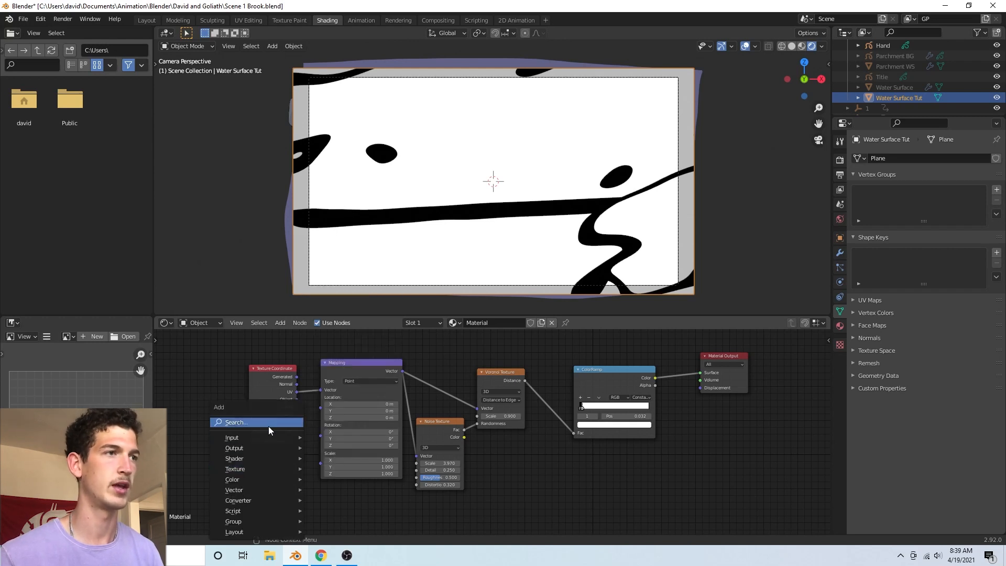
{"action": "left_click", "coordinate": [269, 426]}
{"action": "type", "text": "value"}
{"action": "key", "text": "Return"}
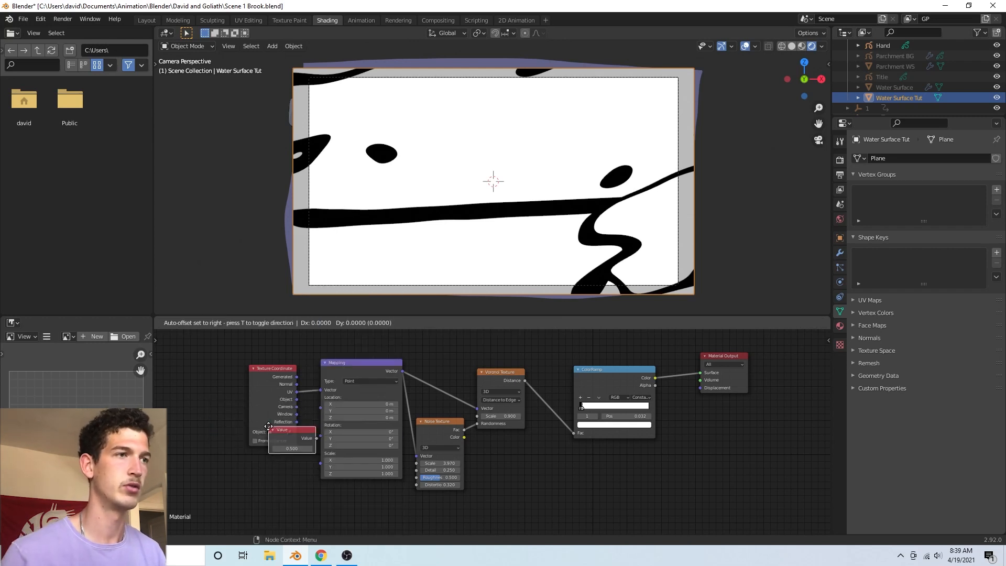
{"action": "left_click", "coordinate": [243, 460]}
{"action": "left_click_drag", "start_coordinate": [295, 467], "coordinate": [270, 464]}
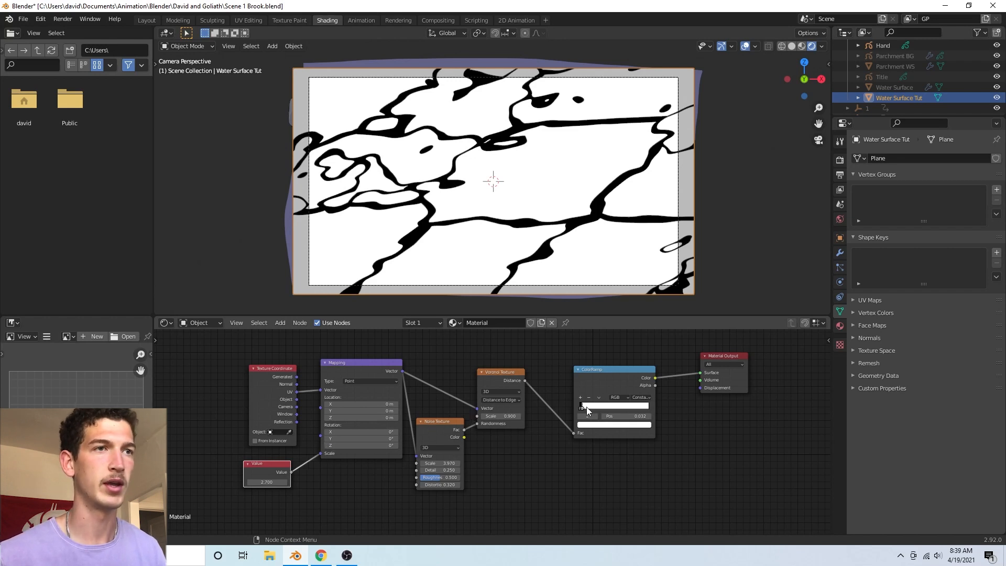
Thin the dark lines slightly by moving the ColorRamp's white stop to position 0.027
{"action": "scroll", "coordinate": [592, 384], "scroll_direction": "up", "scroll_amount": 6}
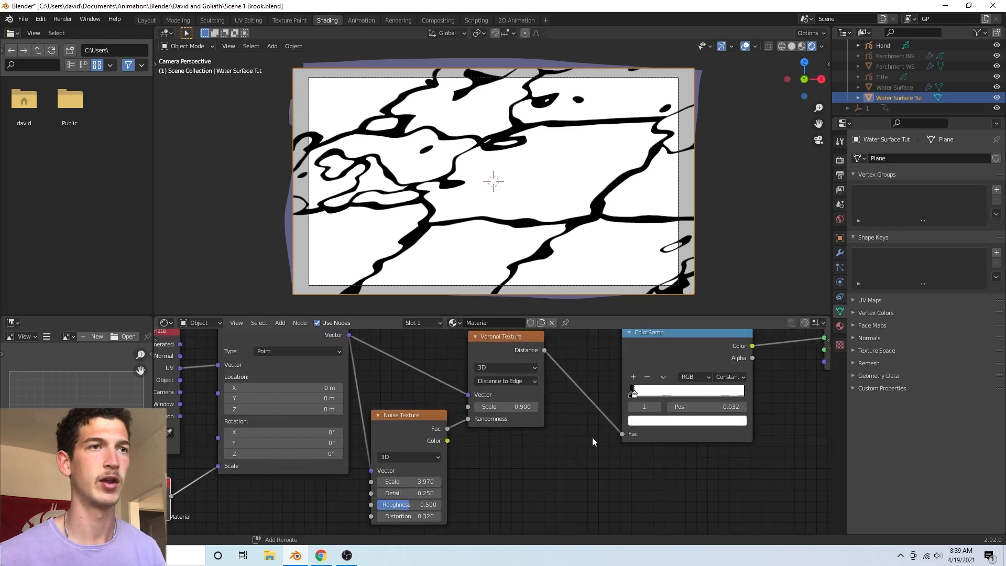
{"action": "middle_click_drag", "start_coordinate": [601, 415], "coordinate": [482, 441]}
{"action": "left_click_drag", "start_coordinate": [517, 421], "coordinate": [517, 422]}
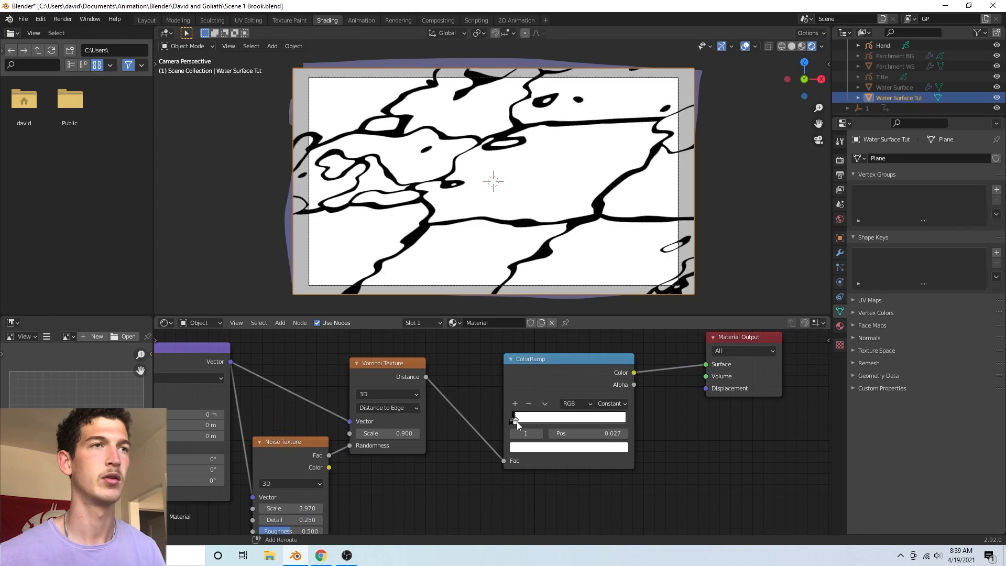
{"action": "scroll", "coordinate": [475, 462], "scroll_direction": "down", "scroll_amount": 5}
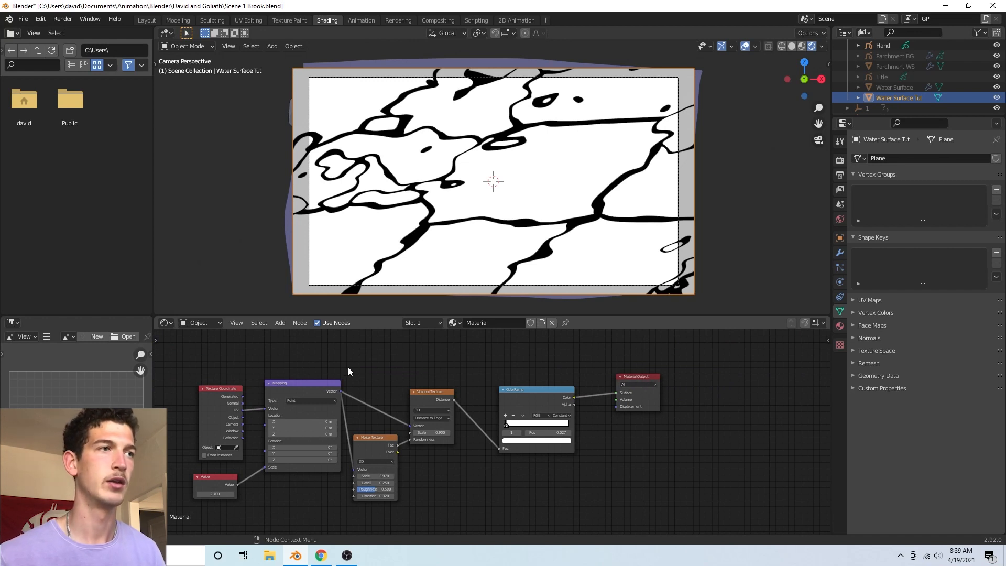
Keyframe the Mapping node's Location at 0 m on all axes at frame 1
{"action": "middle_click_drag", "start_coordinate": [349, 368], "coordinate": [461, 346]}
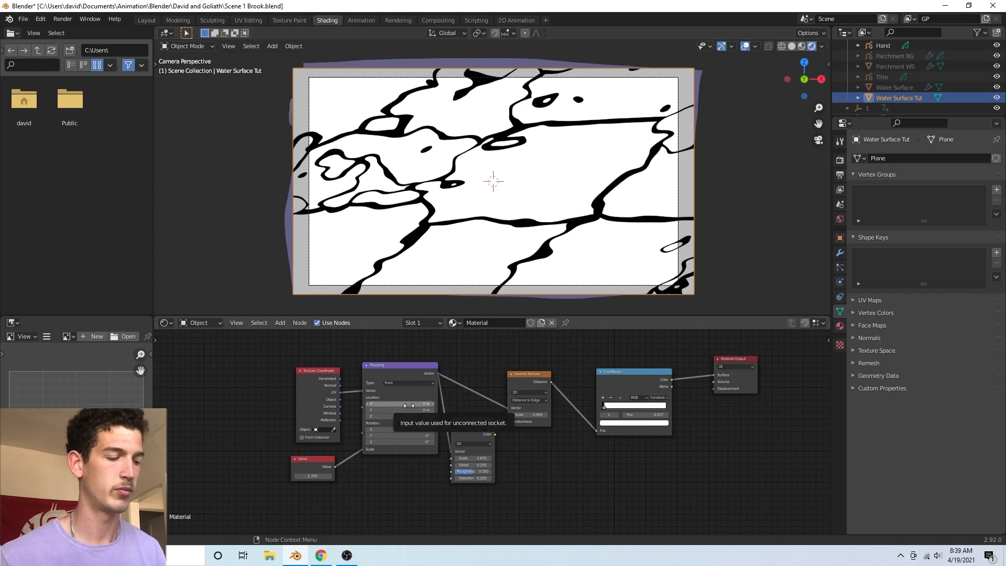
{"action": "key", "text": "i"}
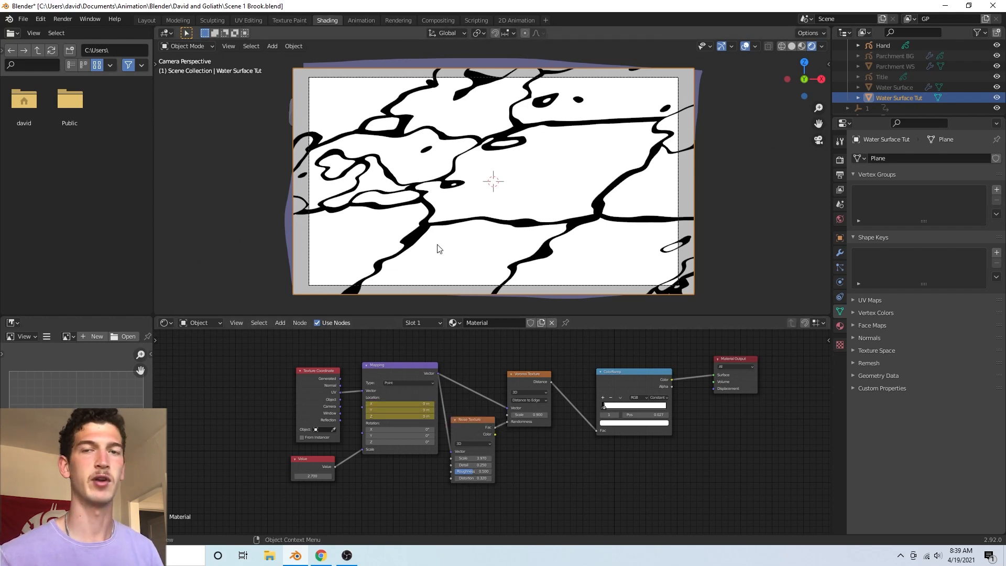
At frame 60, set the Mapping node's Location to X 4.5 m and Y -1 m, and keyframe it
{"action": "key", "text": "shift+Right"}
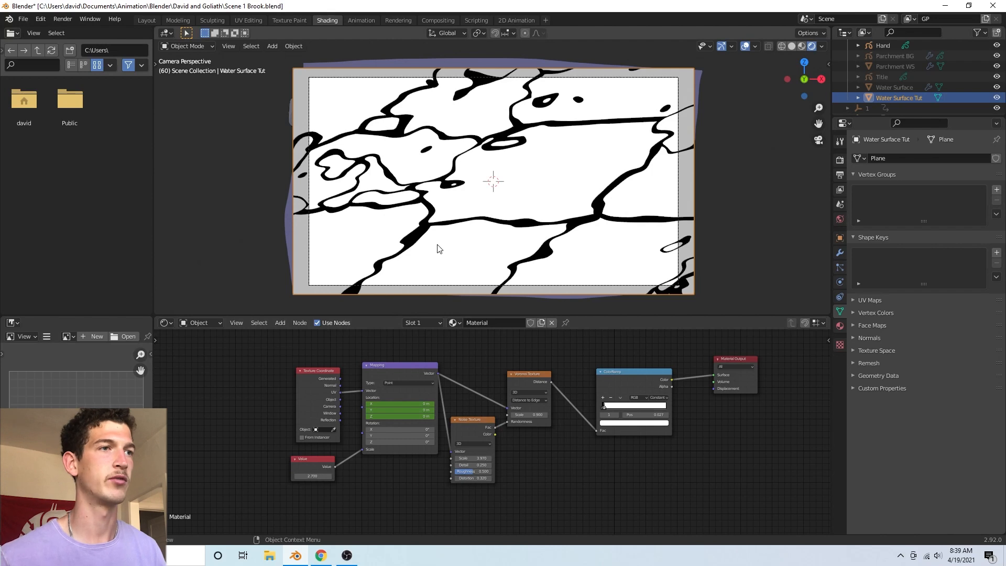
{"action": "left_click_drag", "start_coordinate": [400, 403], "coordinate": [482, 403]}
{"action": "left_click", "coordinate": [397, 403]}
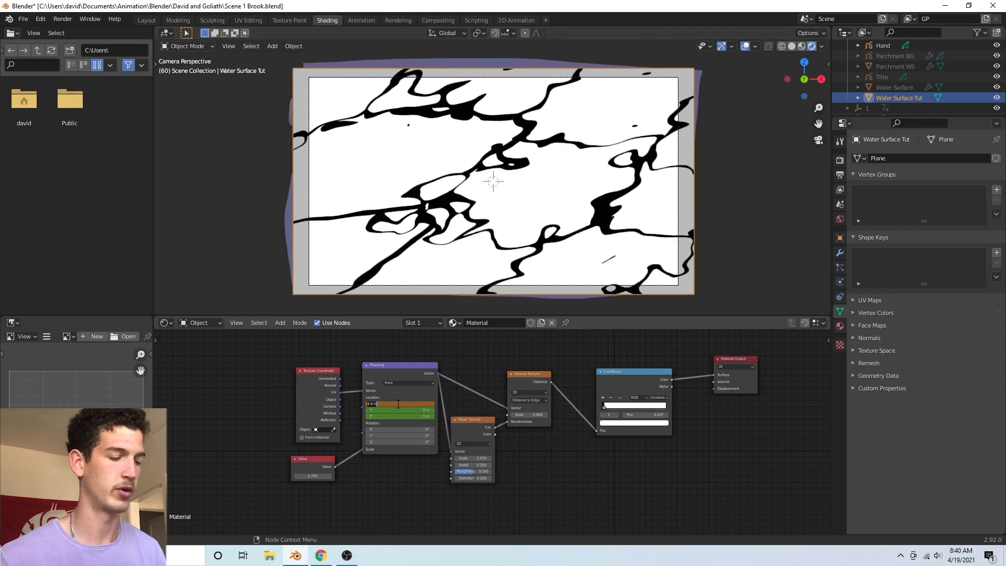
{"action": "type", "text": "4.5"}
{"action": "key", "text": "Return"}
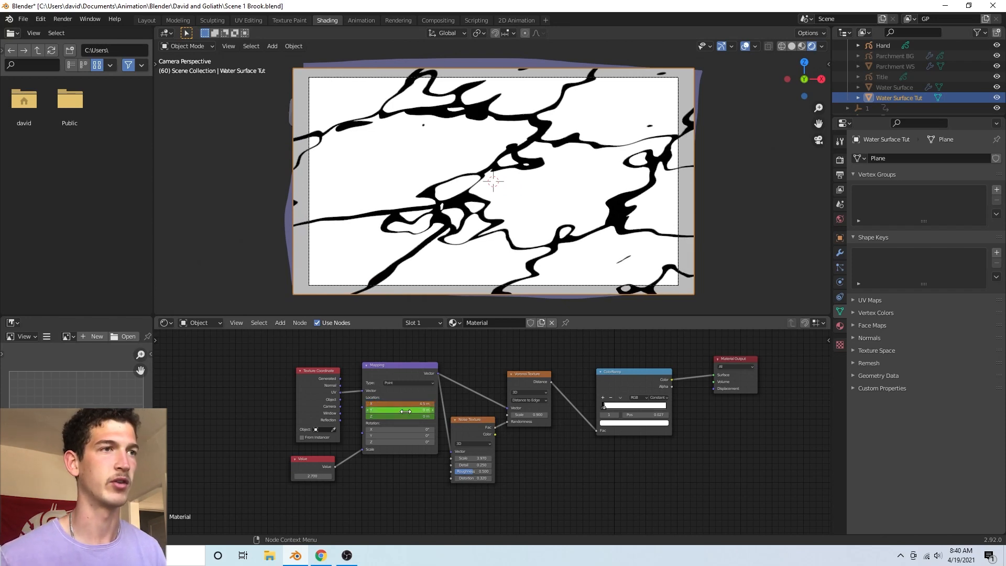
{"action": "left_click_drag", "start_coordinate": [404, 409], "coordinate": [309, 409], "text": "shift"}
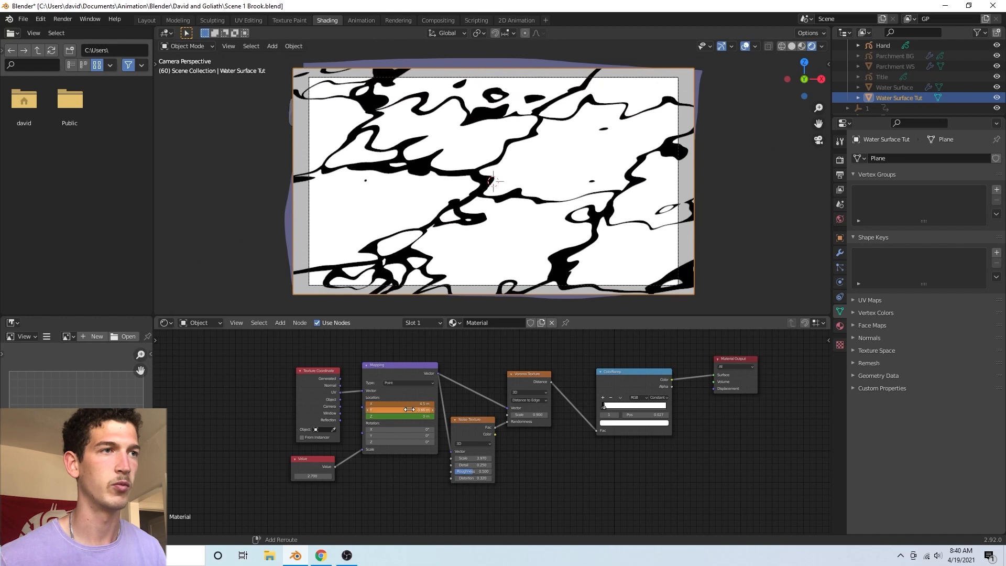
{"action": "left_click", "coordinate": [410, 410]}
{"action": "type", "text": "-1"}
{"action": "key", "text": "Return"}
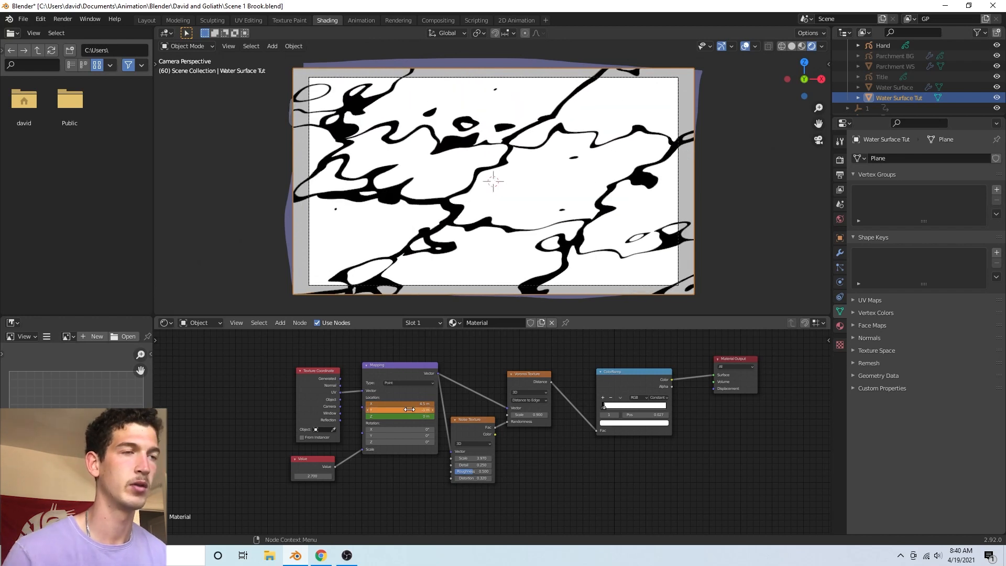
{"action": "key", "text": "i"}
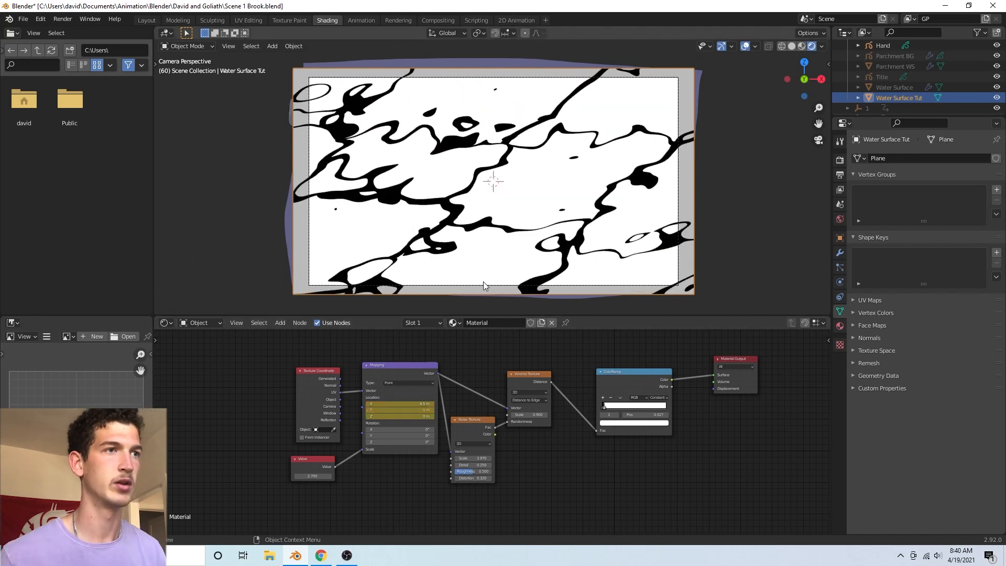
Play the animation to check the water pattern's motion, and return to frame 1
{"action": "key", "text": "space"}
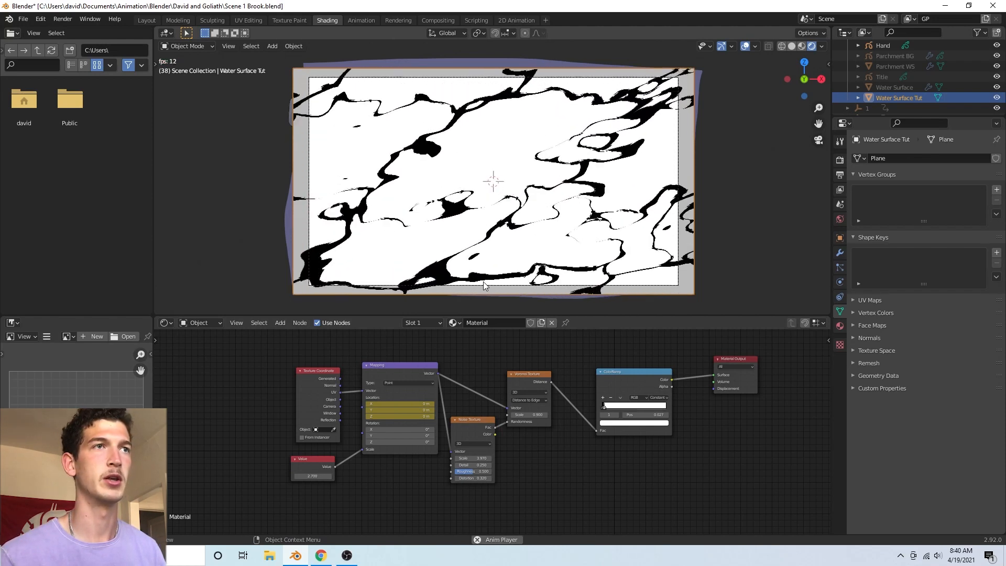
{"action": "key", "text": "space"}
{"action": "key", "text": "shift+Left"}
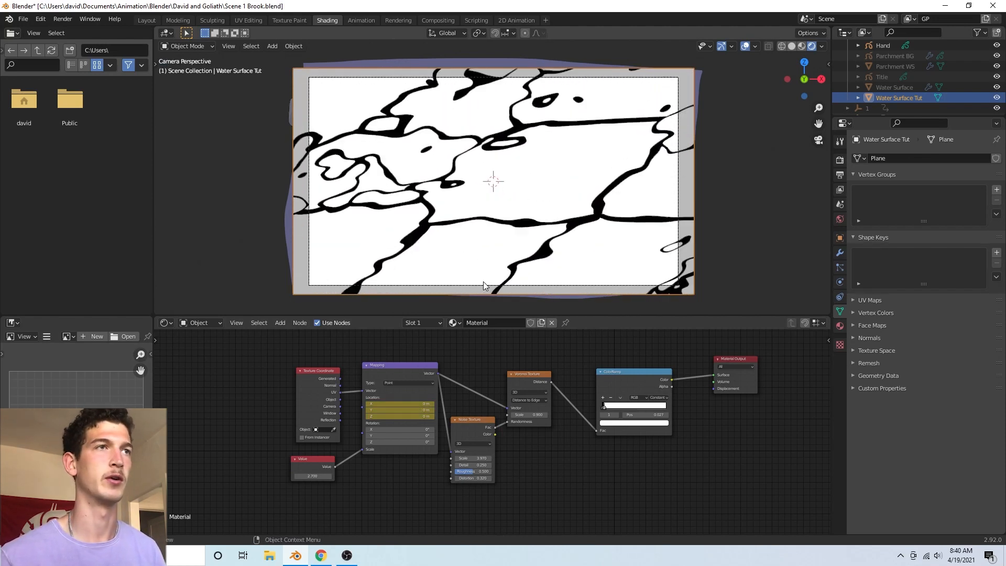
Move the Material Output node farther from the ColorRamp to make room for shader nodes
{"action": "middle_click_drag", "start_coordinate": [715, 455], "coordinate": [482, 463]}
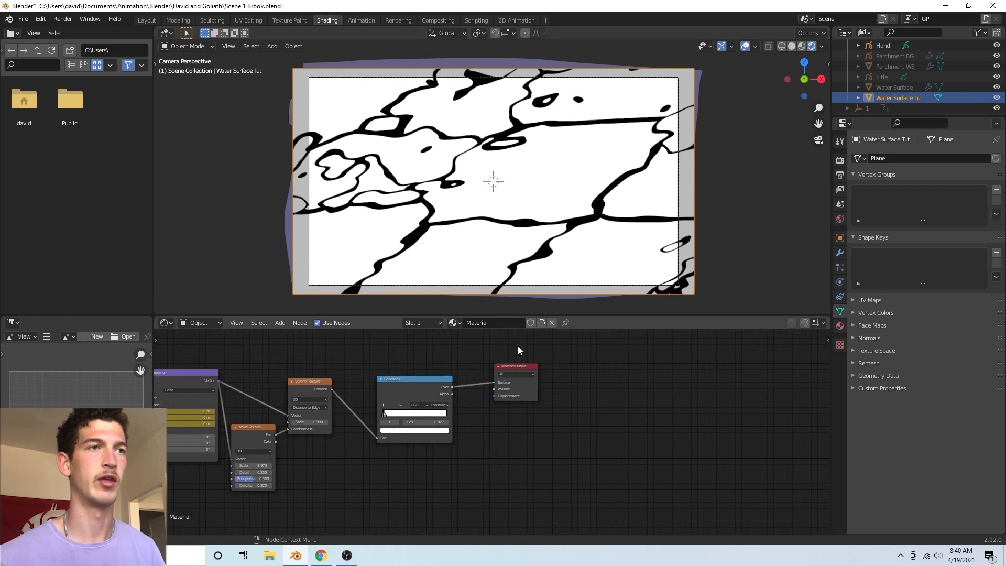
{"action": "left_click_drag", "start_coordinate": [511, 370], "coordinate": [640, 376]}
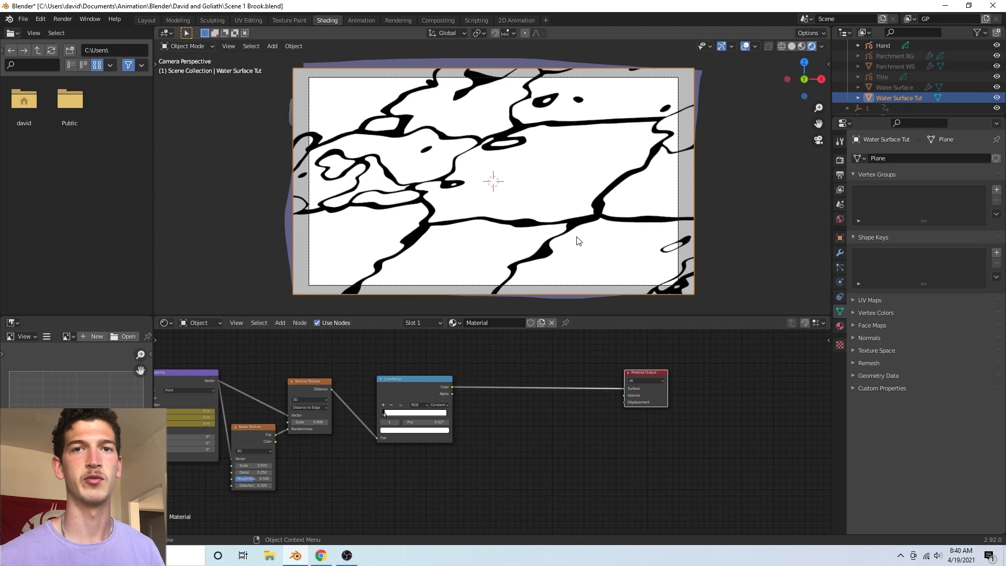
{"action": "left_click_drag", "start_coordinate": [642, 373], "coordinate": [654, 364]}
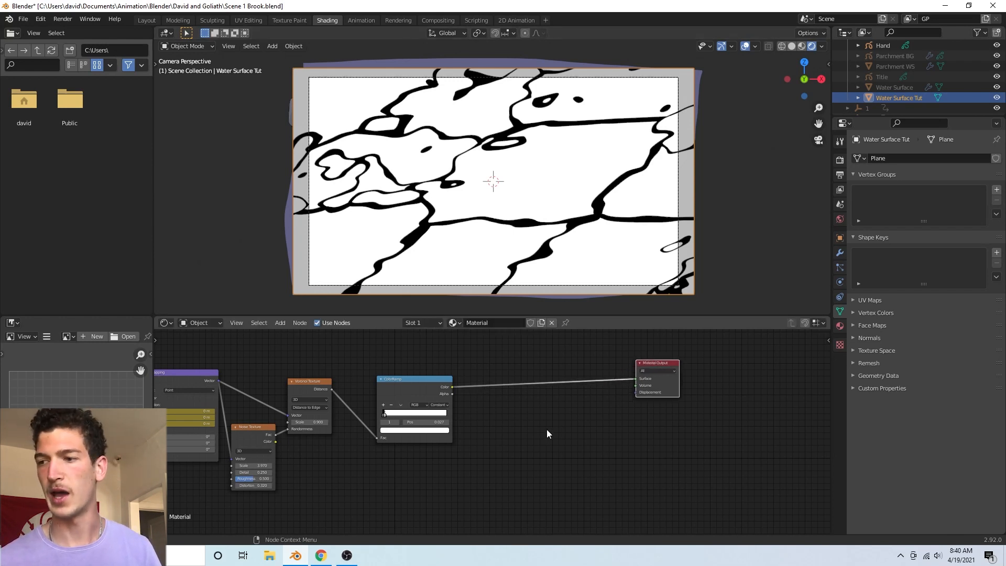
Add an Emission shader below the link from ColorRamp to Material Output, and give it a slightly darkened pale blue color
{"action": "key", "text": "shift+a"}
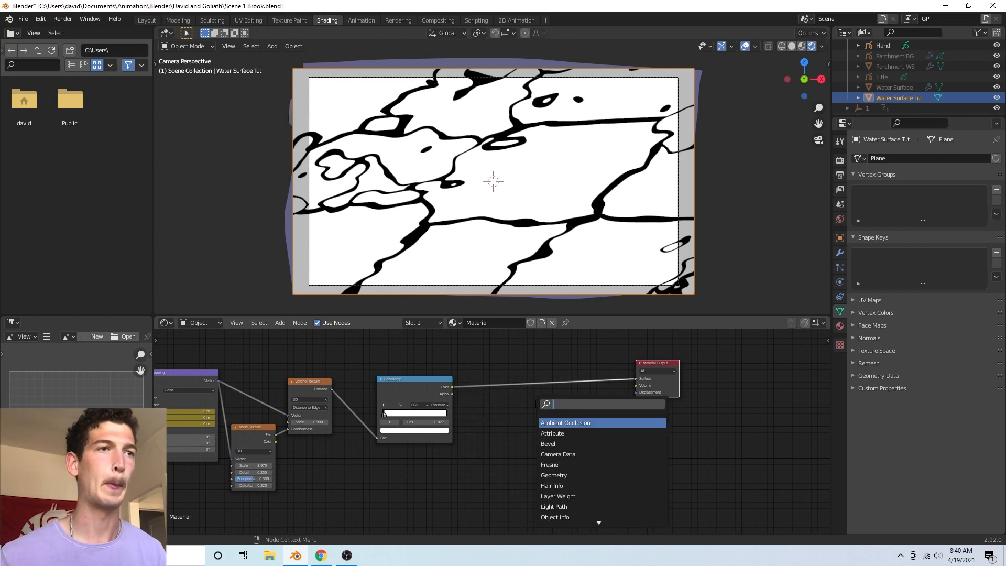
{"action": "type", "text": "em"}
{"action": "key", "text": "Return"}
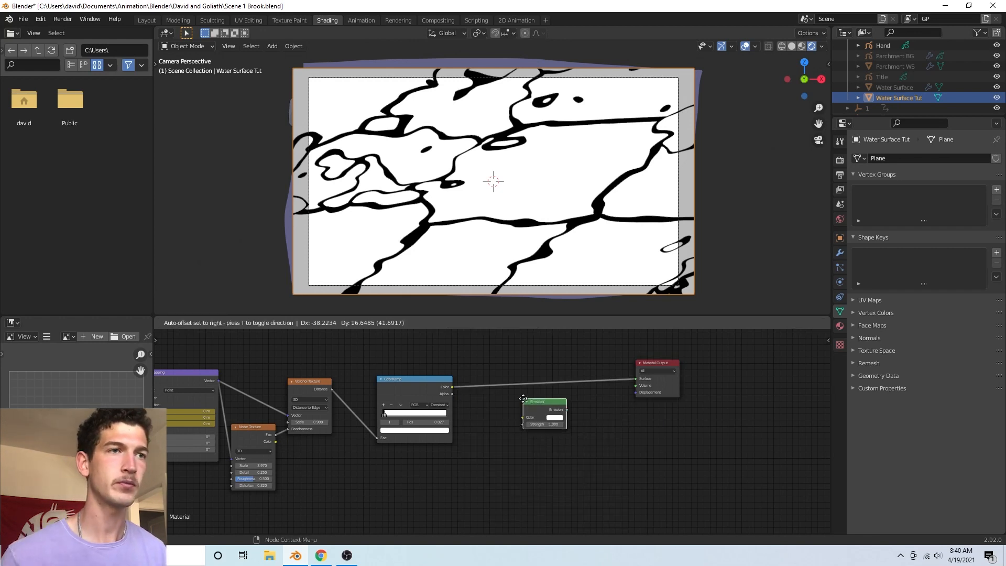
{"action": "left_click", "coordinate": [575, 448]}
{"action": "left_click", "coordinate": [561, 444]}
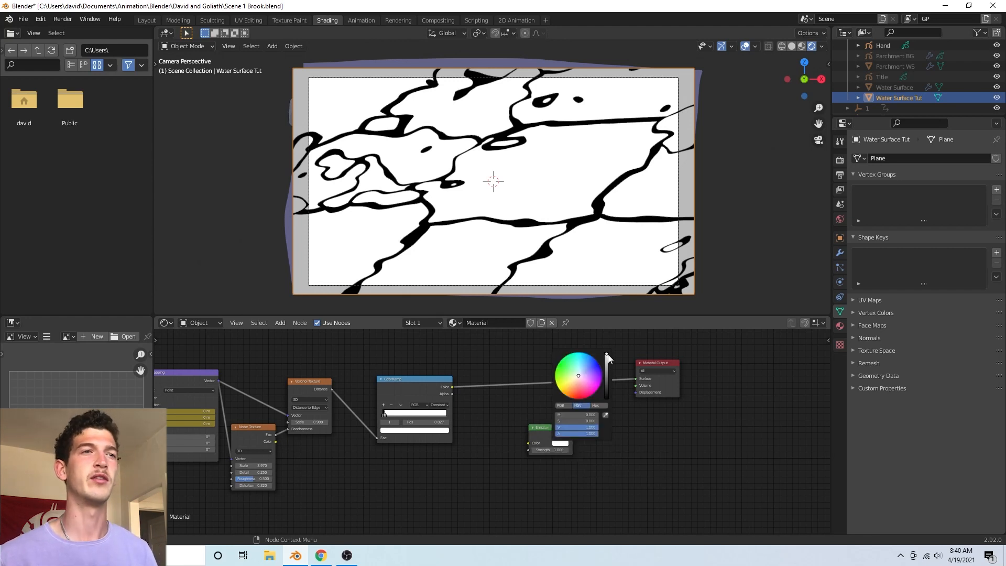
{"action": "left_click", "coordinate": [580, 373]}
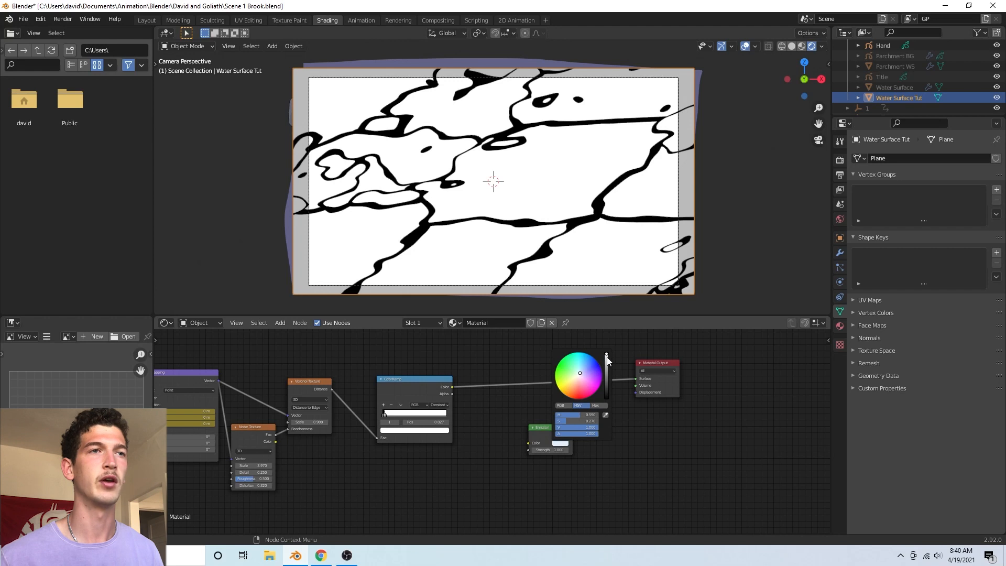
{"action": "left_click_drag", "start_coordinate": [606, 356], "coordinate": [606, 358]}
Add a Transparent BSDF node directly below the Emission node
{"action": "key", "text": "shift+a"}
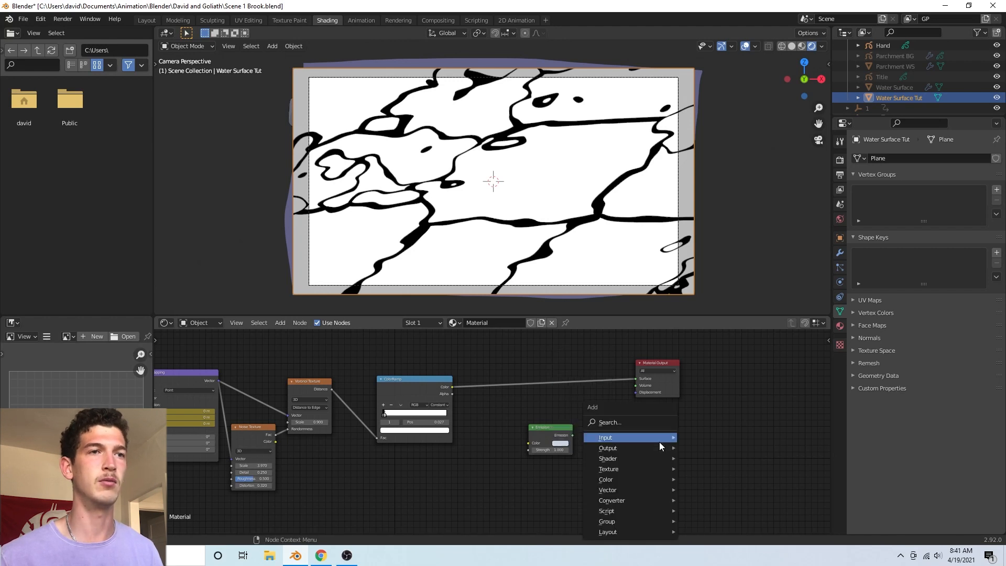
{"action": "left_click", "coordinate": [643, 421]}
{"action": "type", "text": "tra"}
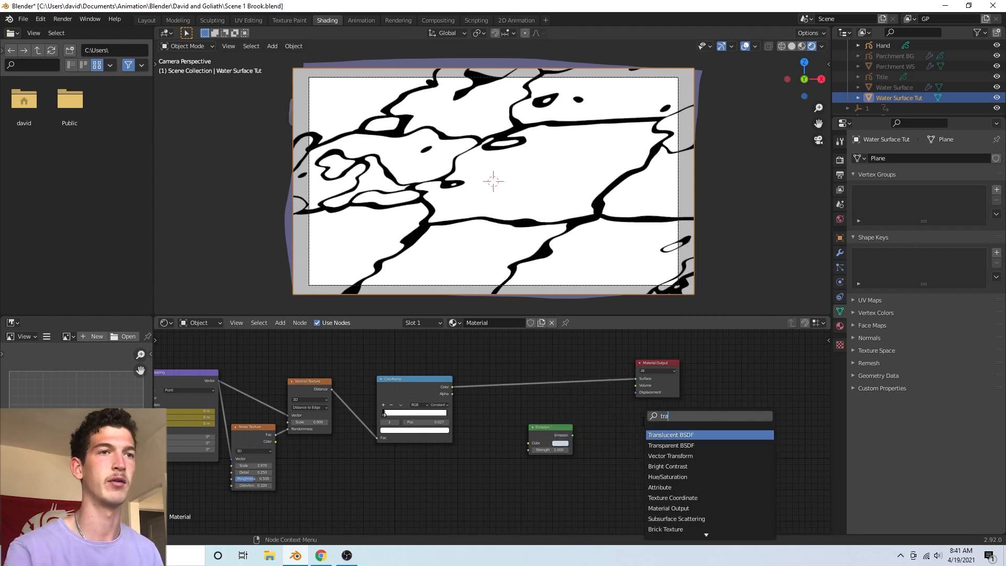
{"action": "left_click", "coordinate": [670, 445]}
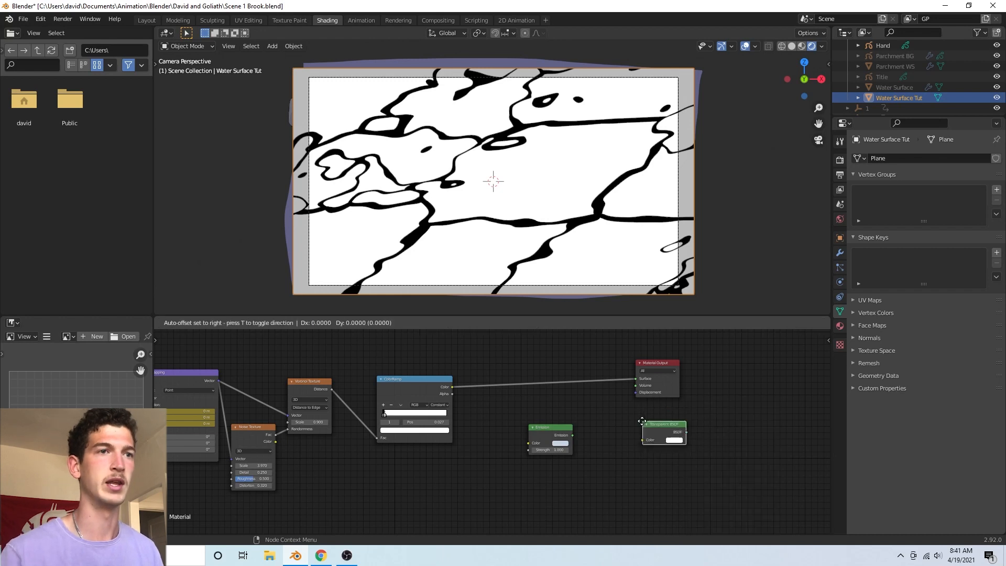
{"action": "left_click", "coordinate": [530, 479]}
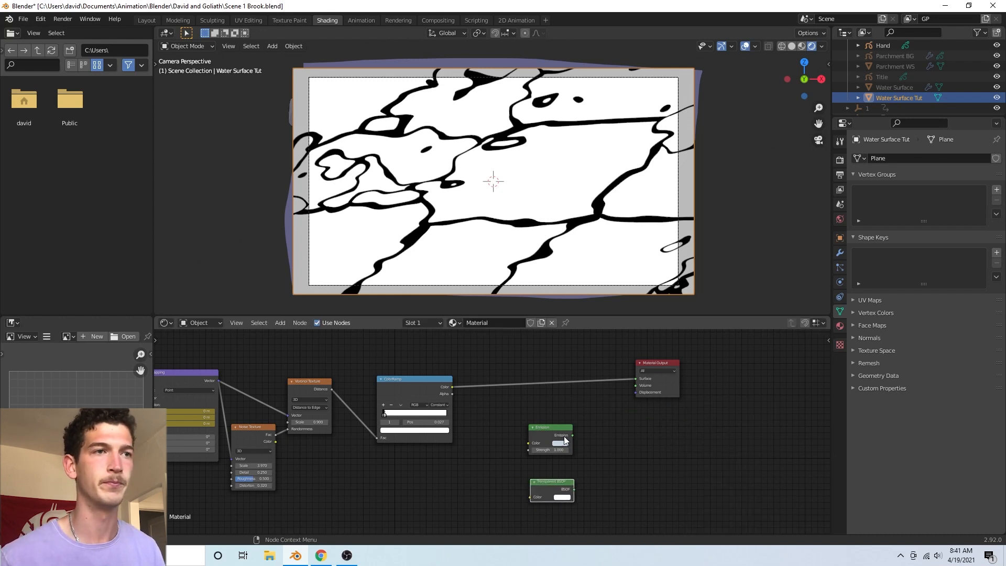
Add a Mix Shader, connecting Emission to its first Shader input and Transparent BSDF to its second
{"action": "key", "text": "shift+a"}
{"action": "left_click", "coordinate": [566, 407]}
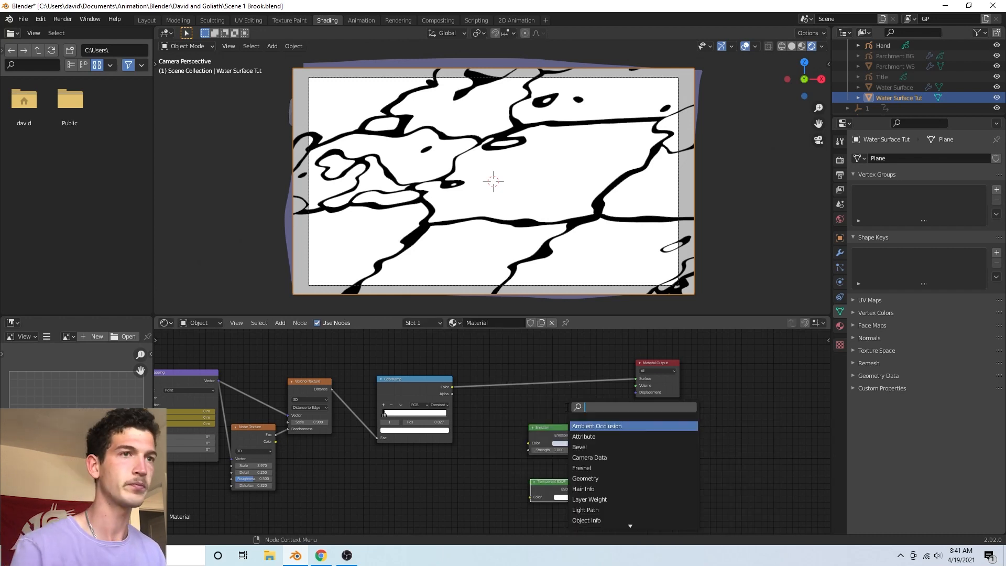
{"action": "type", "text": "mi"}
{"action": "key", "text": "Return"}
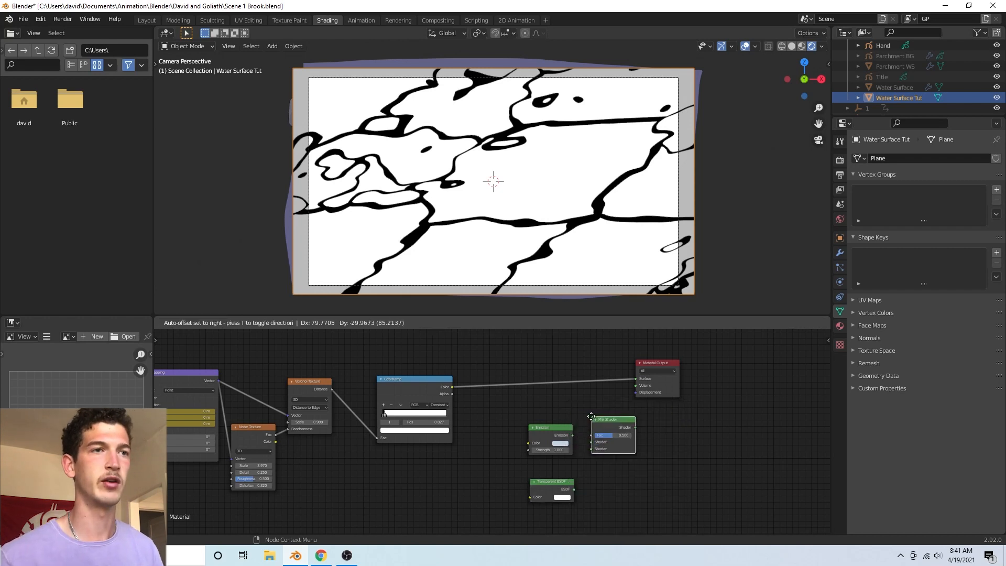
{"action": "left_click", "coordinate": [584, 432]}
{"action": "left_click_drag", "start_coordinate": [573, 435], "coordinate": [599, 445]}
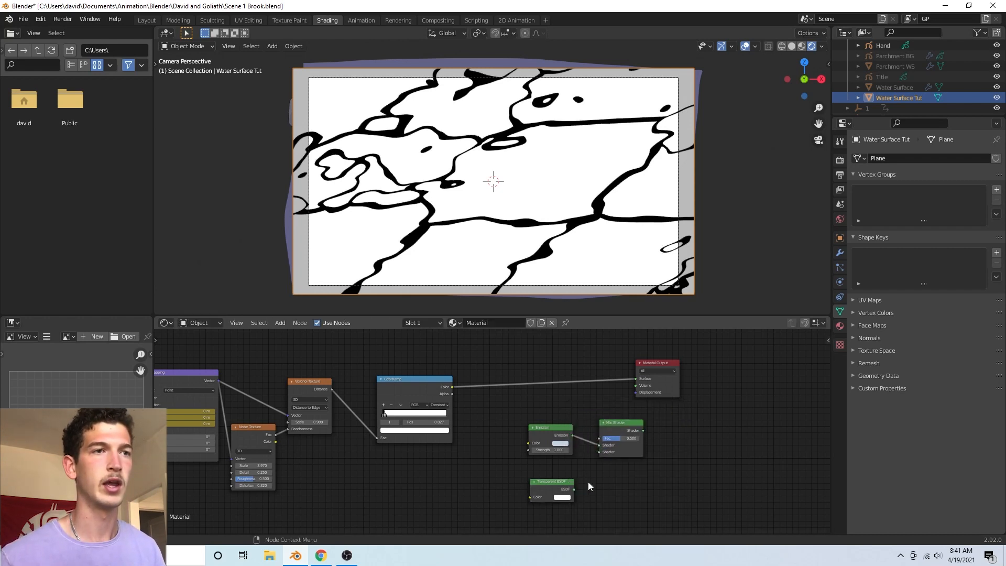
{"action": "left_click_drag", "start_coordinate": [574, 490], "coordinate": [598, 416]}
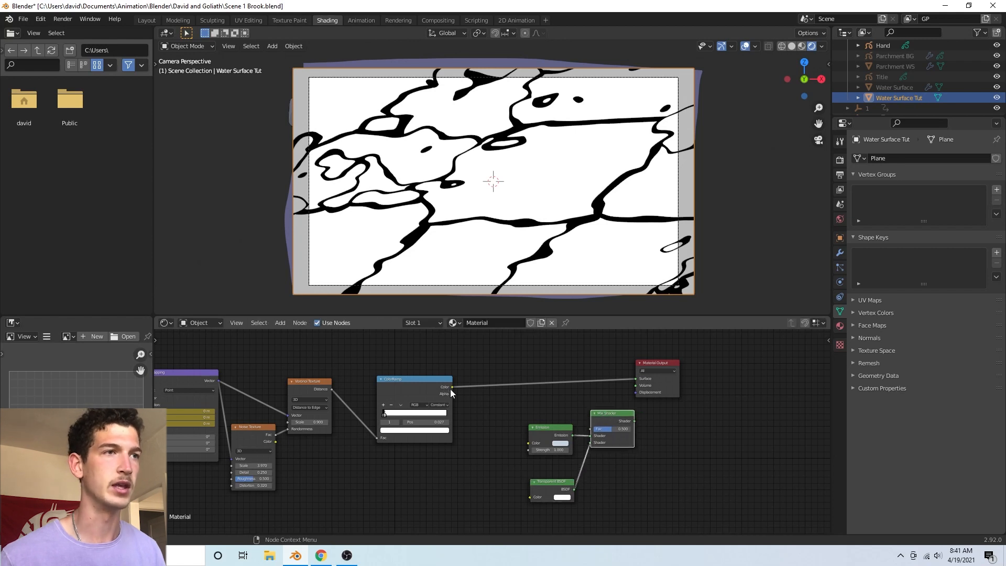
Reroute the ColorRamp's Color to the Mix Shader's Fac, and connect the Mix Shader to the Material Output's Surface
{"action": "left_click_drag", "start_coordinate": [633, 377], "coordinate": [590, 429]}
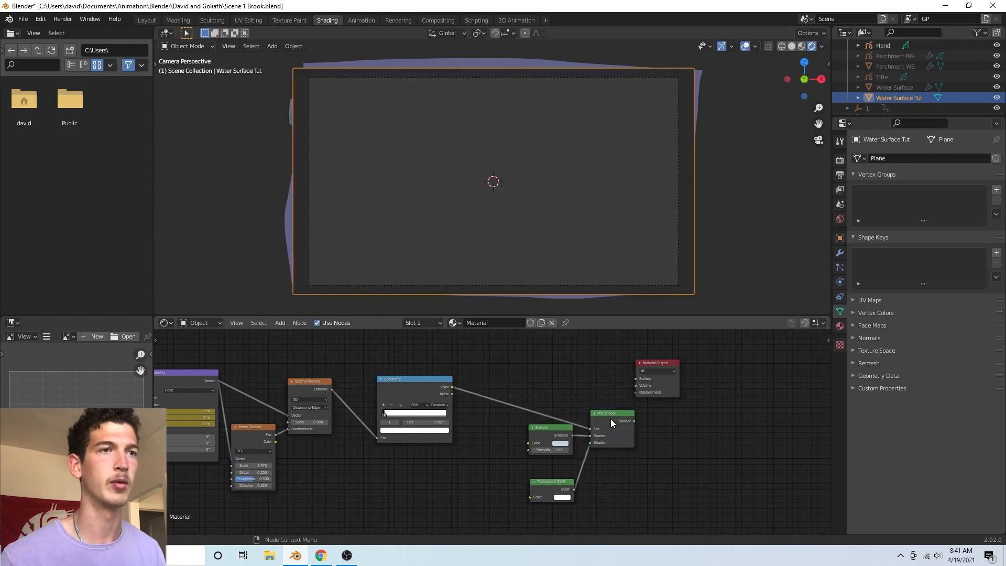
{"action": "left_click_drag", "start_coordinate": [662, 360], "coordinate": [703, 395]}
{"action": "left_click_drag", "start_coordinate": [634, 421], "coordinate": [692, 409]}
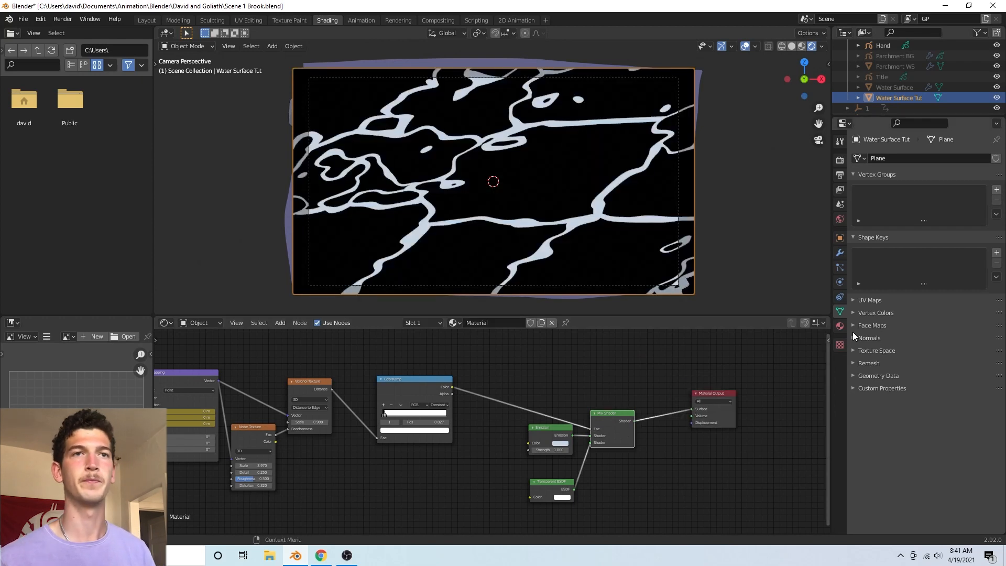
Set the material's Blend Mode to Alpha Clip in its settings
{"action": "left_click", "coordinate": [841, 325]}
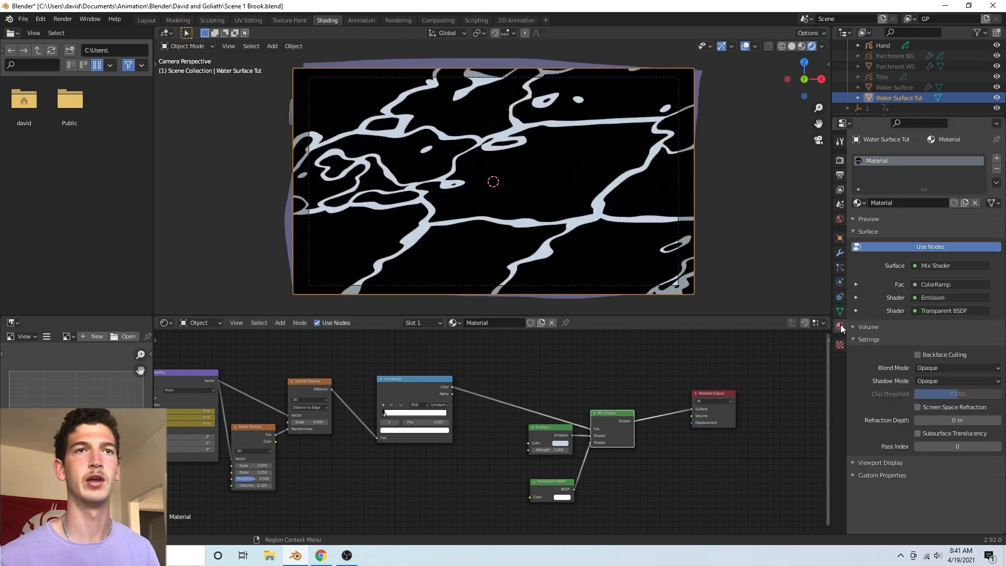
{"action": "left_click", "coordinate": [957, 367]}
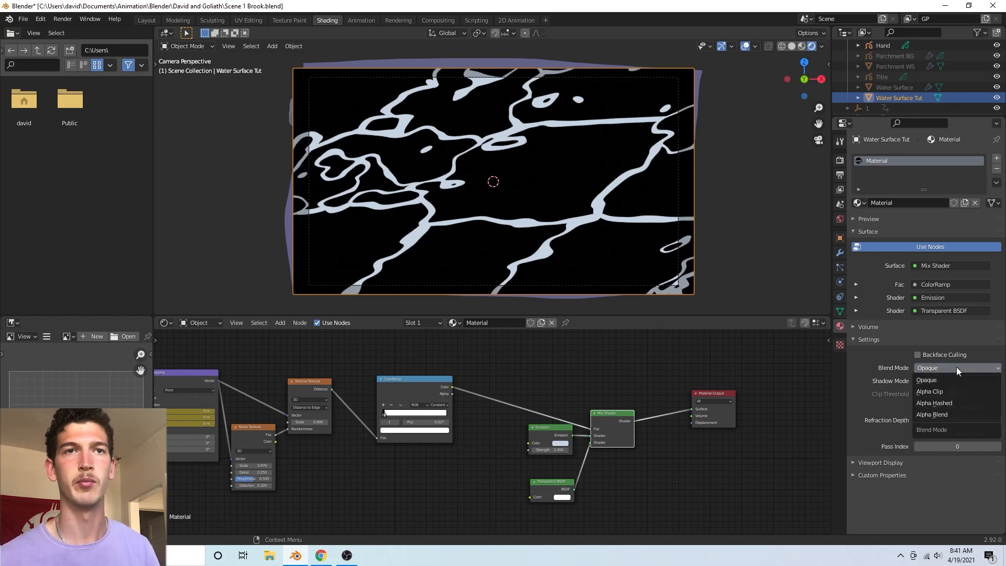
{"action": "left_click", "coordinate": [952, 391]}
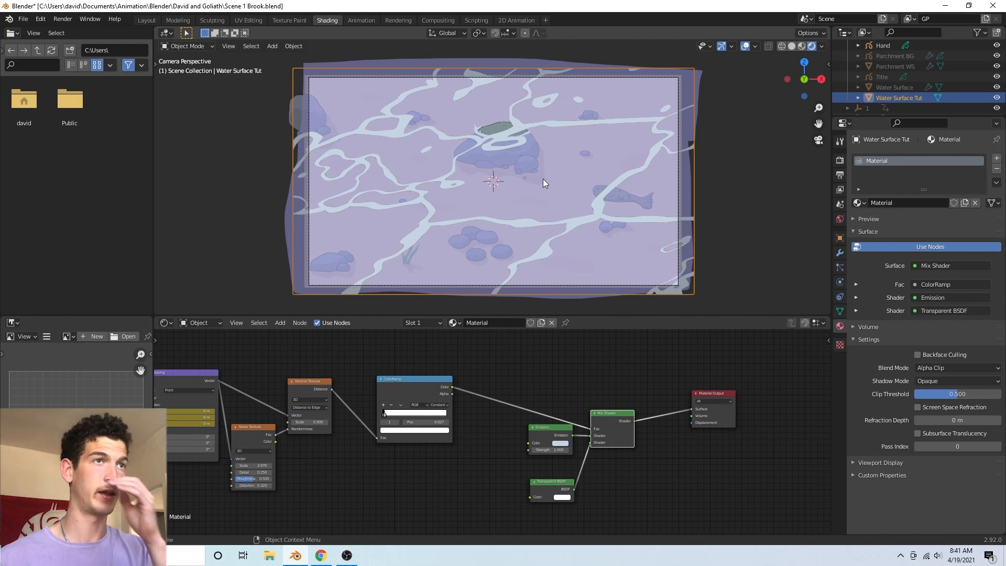
Space the Emission and Transparent BSDF nodes farther away from the Mix Shader
{"action": "left_click_drag", "start_coordinate": [545, 430], "coordinate": [521, 436]}
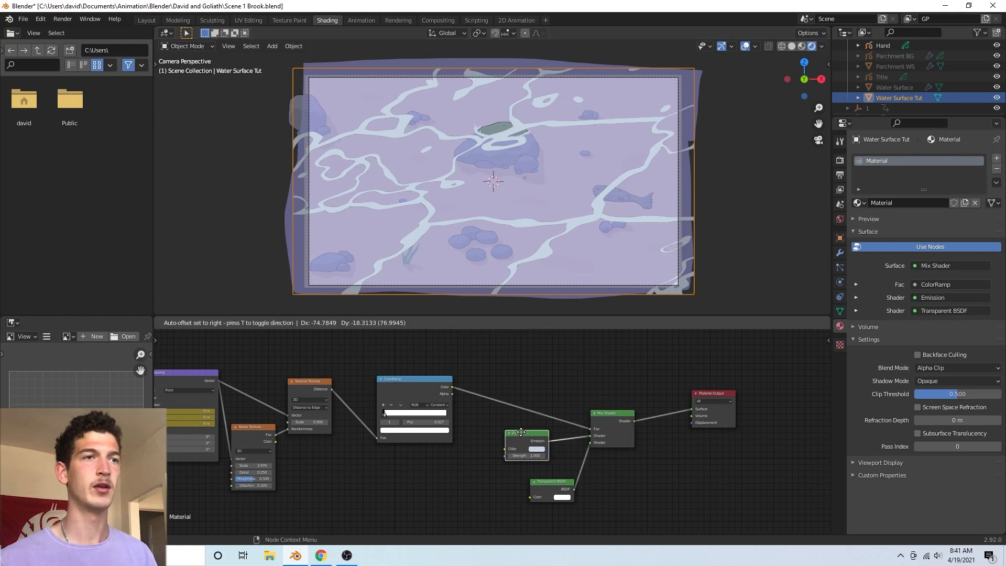
{"action": "left_click", "coordinate": [550, 483]}
{"action": "left_click_drag", "start_coordinate": [549, 485], "coordinate": [534, 491]}
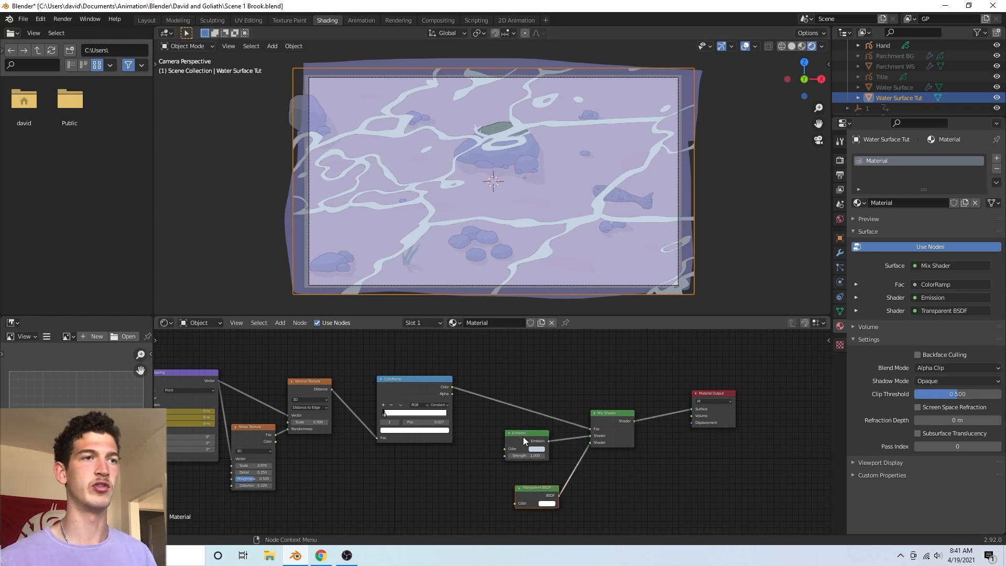
Try a pale yellow color on the Emission node and undo the change
{"action": "left_click", "coordinate": [523, 433]}
{"action": "left_click", "coordinate": [538, 450]}
{"action": "mouse_move", "coordinate": [551, 394]}
{"action": "left_mouse_down"}
{"action": "mouse_move", "coordinate": [570, 390]}
{"action": "mouse_move", "coordinate": [556, 396]}
{"action": "mouse_move", "coordinate": [552, 383]}
{"action": "left_mouse_up"}
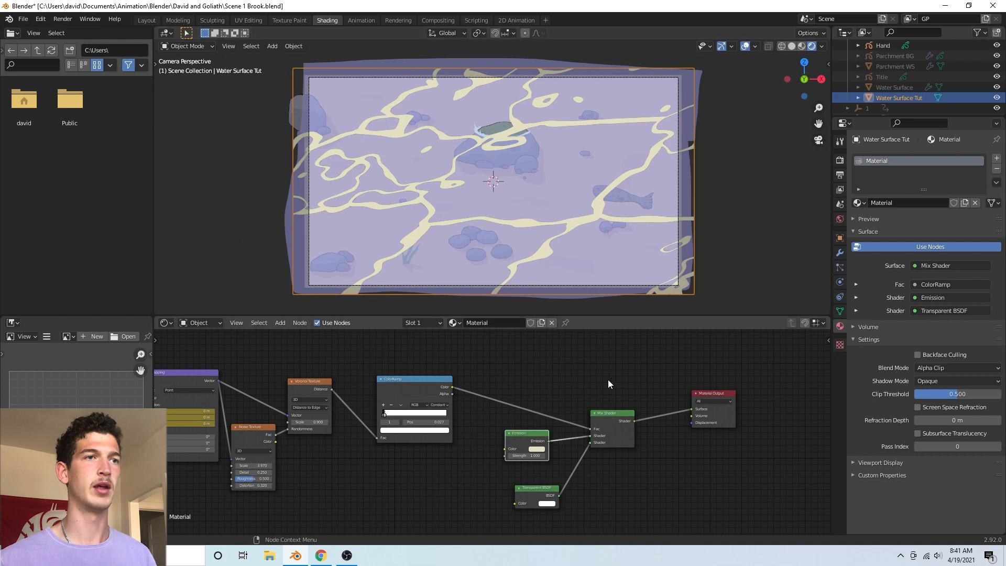
{"action": "key", "text": "ctrl+z"}
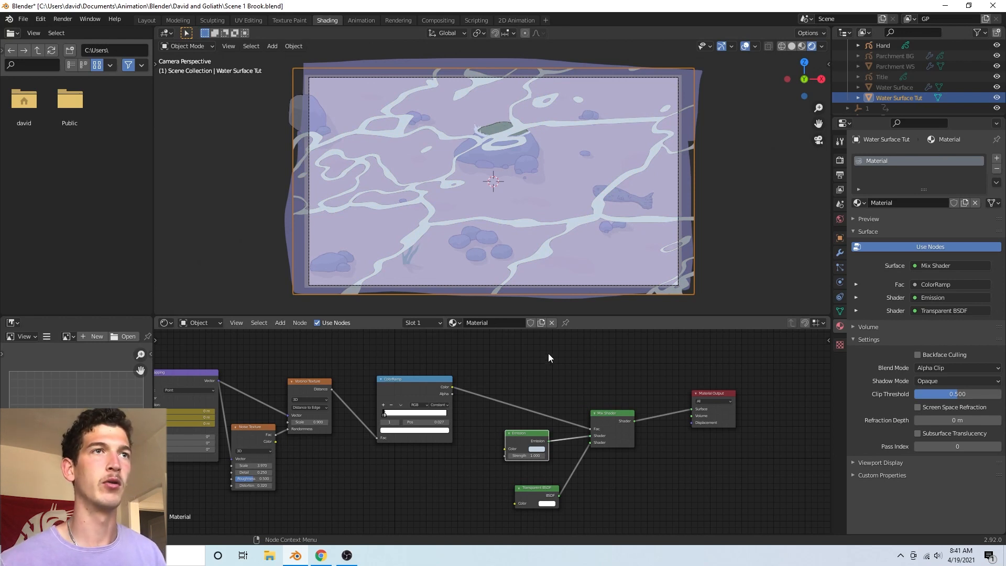
Lower the Value node feeding the Mapping scale to about 2.34 and the Noise Texture's Scale to about 2.58
{"action": "middle_click_drag", "start_coordinate": [433, 193], "coordinate": [459, 196], "text": "shift"}
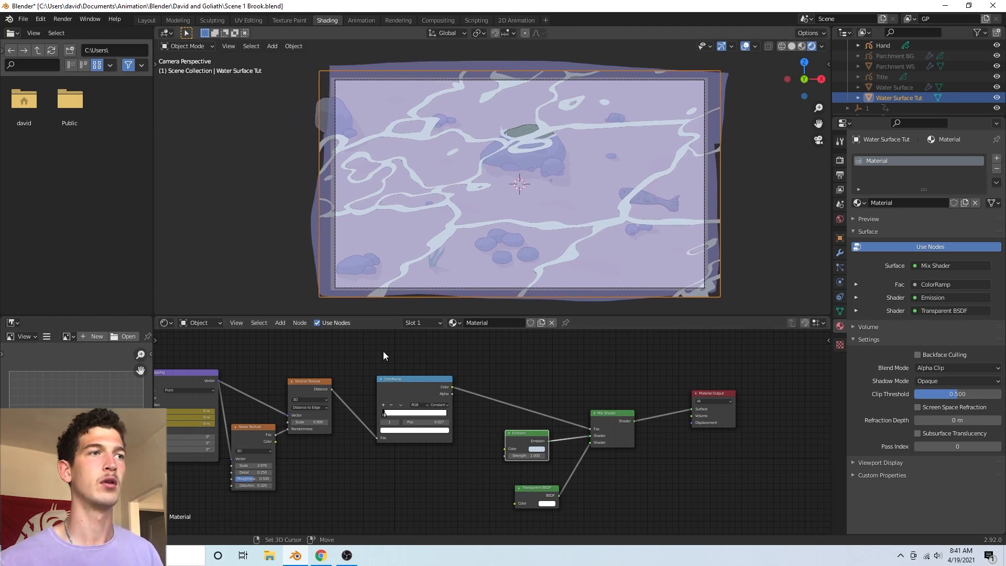
{"action": "middle_click_drag", "start_coordinate": [312, 496], "coordinate": [481, 457]}
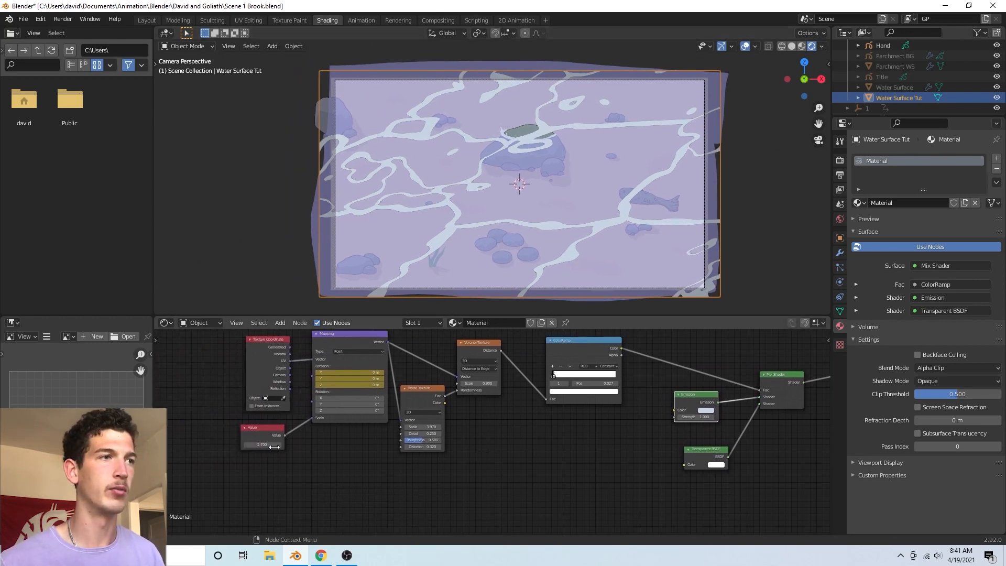
{"action": "left_click_drag", "start_coordinate": [271, 446], "coordinate": [243, 445]}
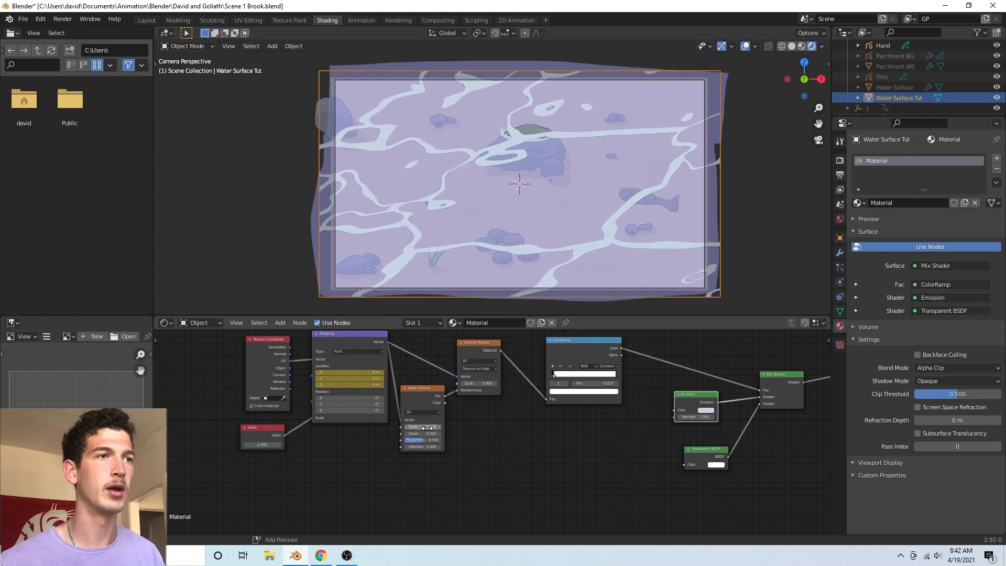
{"action": "left_click_drag", "start_coordinate": [422, 427], "coordinate": [335, 427]}
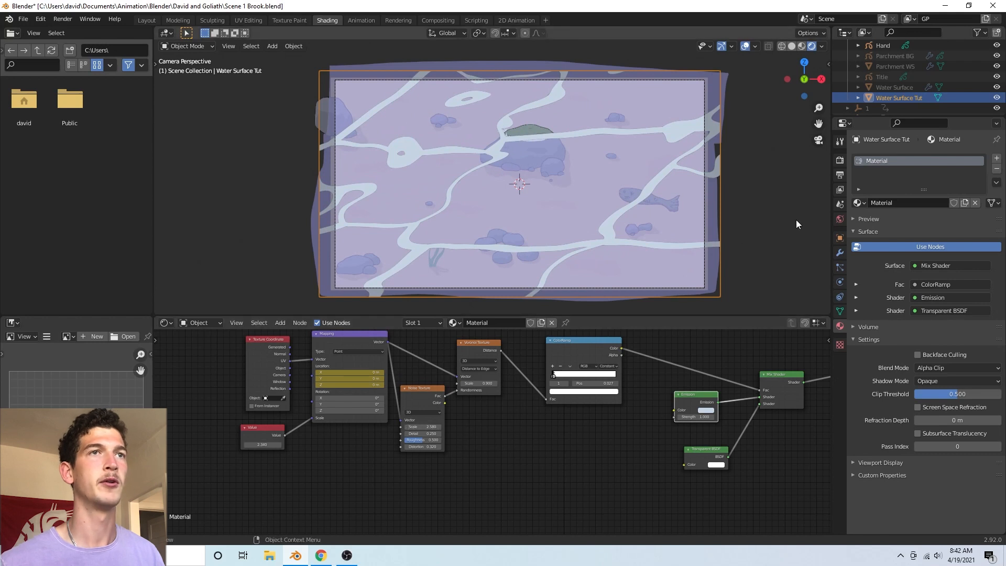
Play back the water animation, return to the first frame and replay it to check the surface's movement
{"action": "key", "text": "space"}
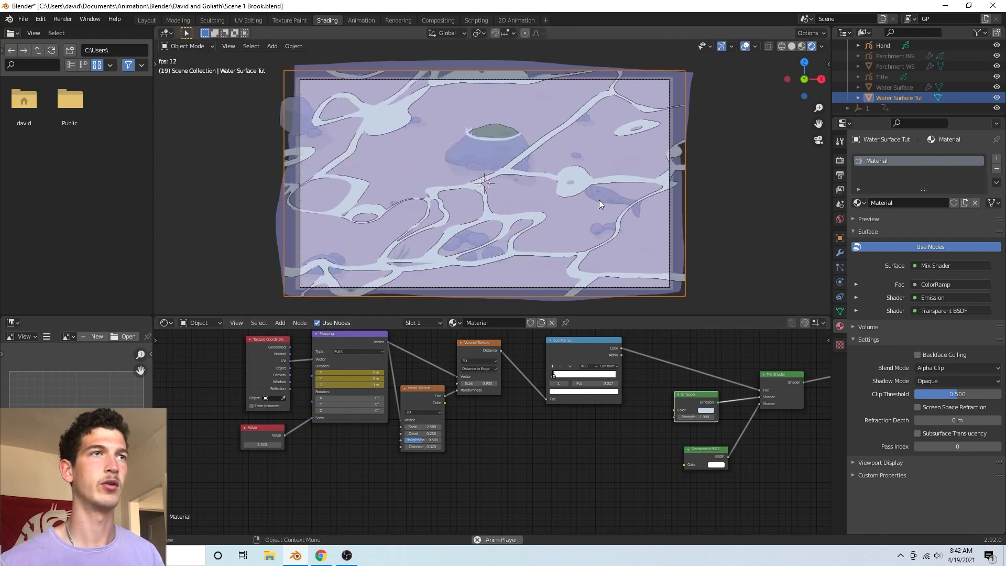
{"action": "key", "text": "space"}
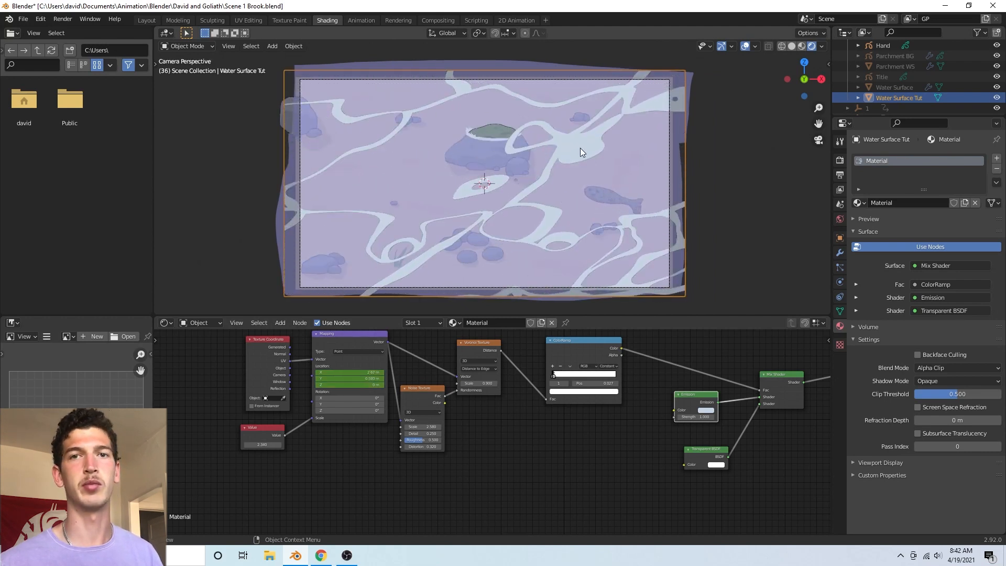
{"action": "key", "text": "space"}
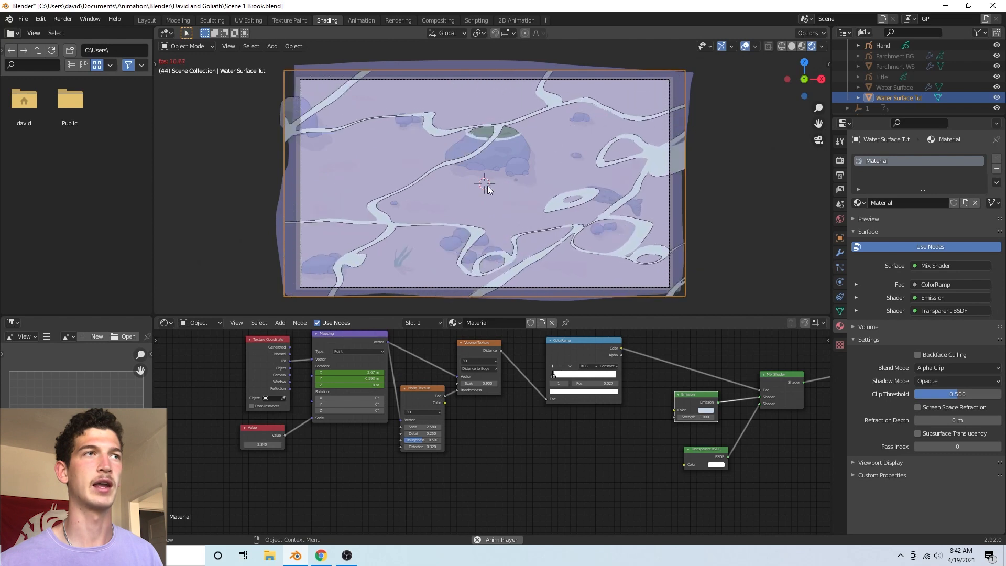
{"action": "key", "text": "space"}
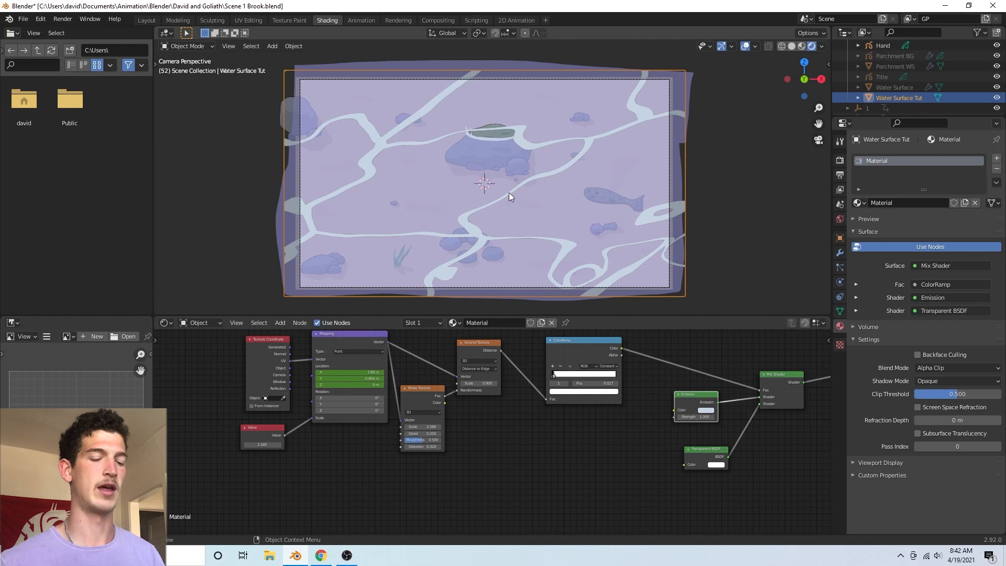
{"action": "key", "text": "shift+Left"}
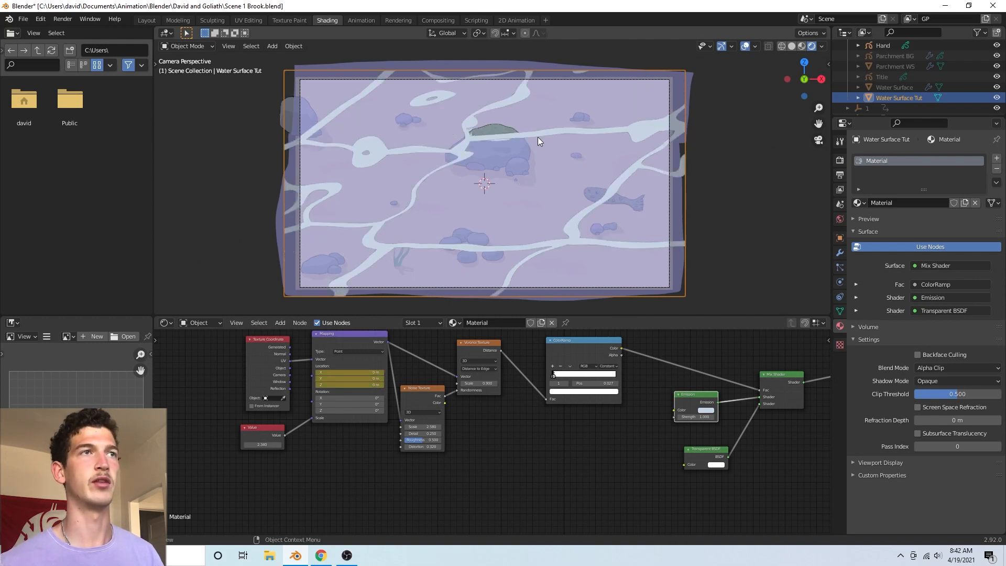
{"action": "key", "text": "space"}
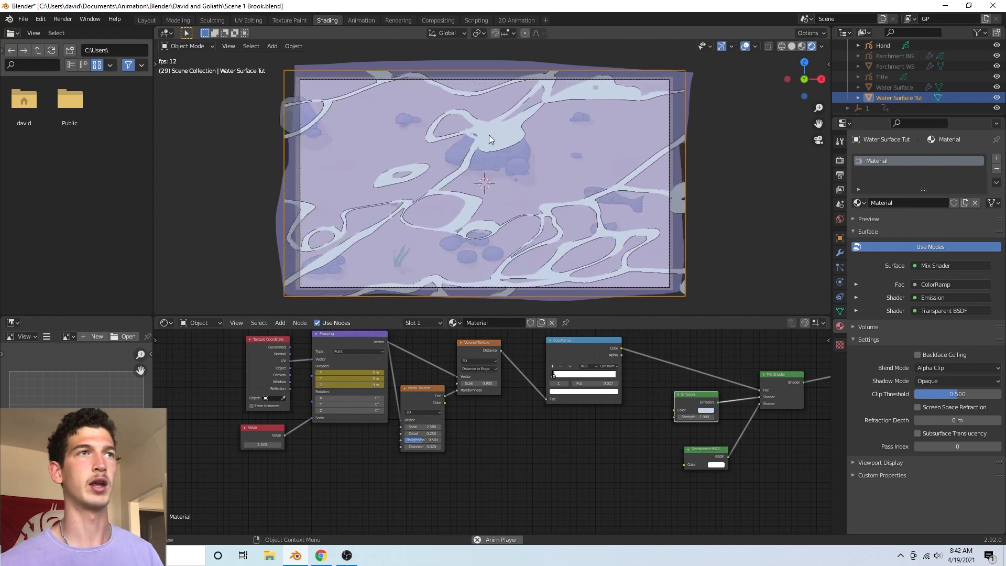
{"action": "key", "text": "space"}
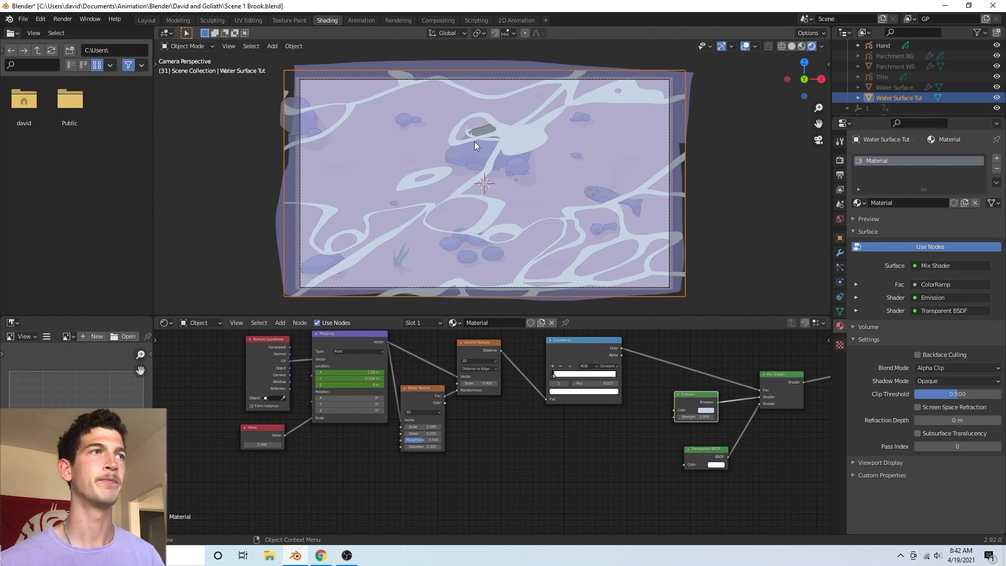
Switch to the Layout workspace
{"action": "left_click", "coordinate": [147, 20]}
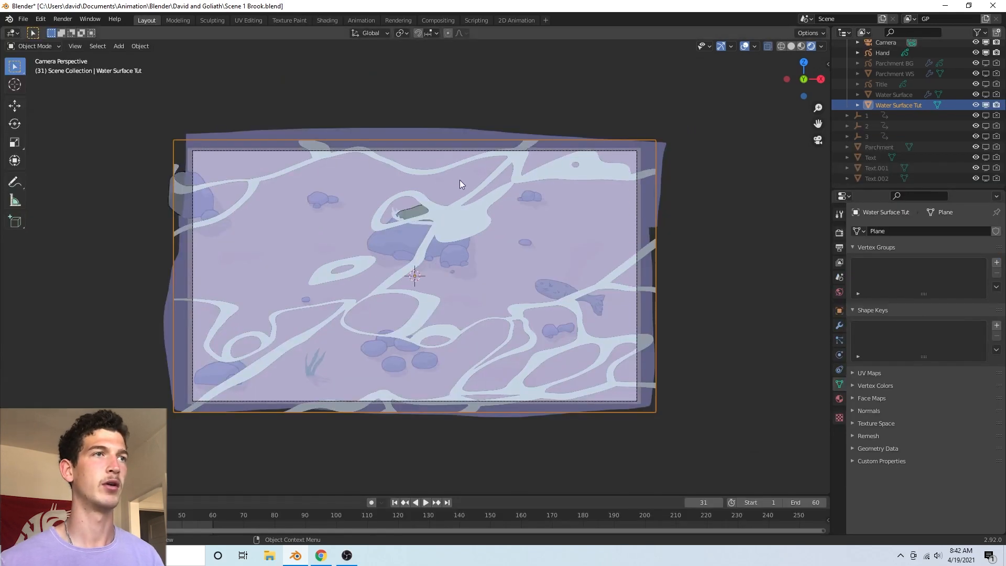
{"action": "key", "text": "Tab"}
{"action": "middle_click_drag", "start_coordinate": [443, 265], "coordinate": [469, 256], "text": "shift"}
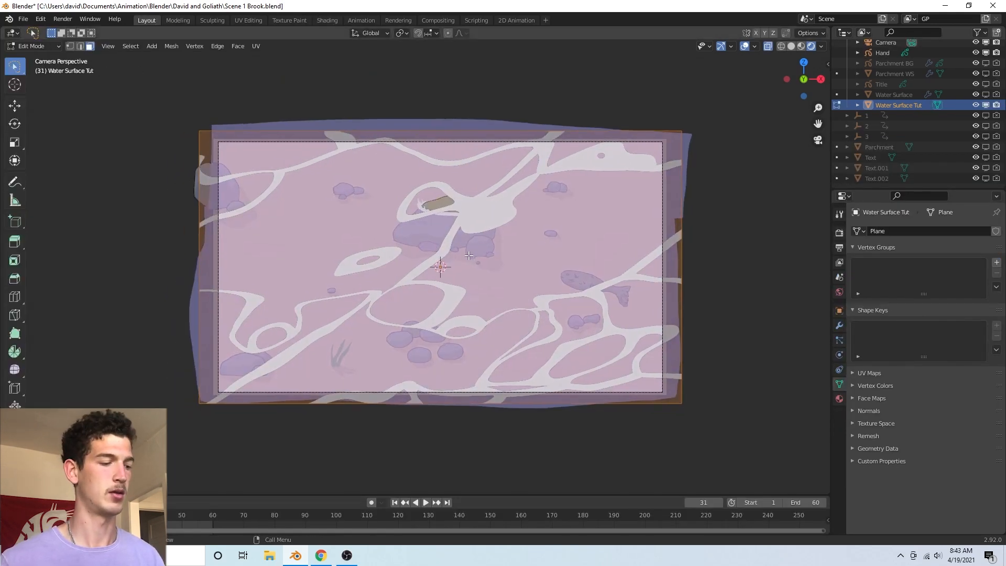
{"action": "key", "text": "ctrl+r"}
{"action": "scroll", "coordinate": [427, 161], "scroll_direction": "up", "scroll_amount": 2}
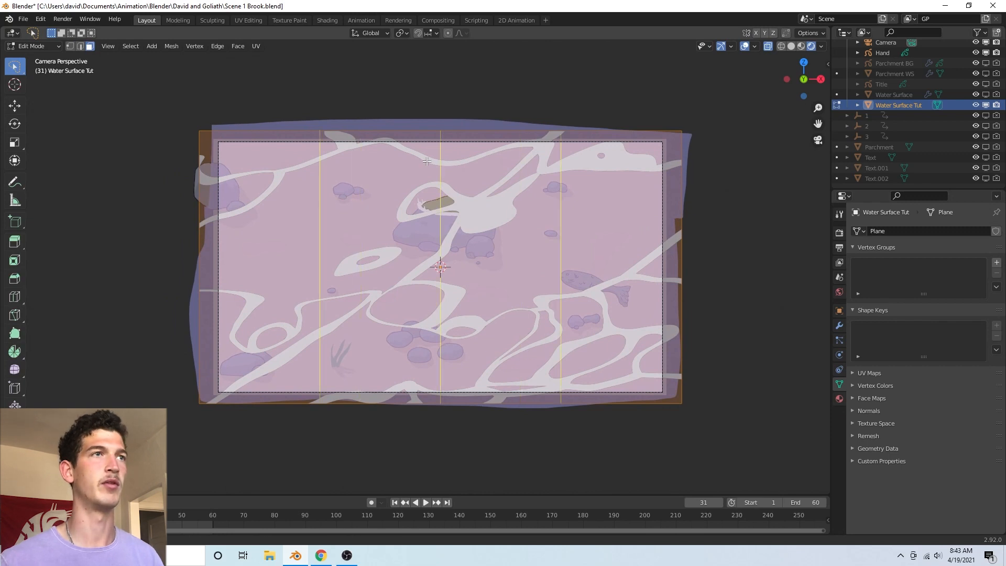
{"action": "scroll", "coordinate": [427, 161], "scroll_direction": "up", "scroll_amount": 7}
{"action": "scroll", "coordinate": [426, 161], "scroll_direction": "up", "scroll_amount": 11}
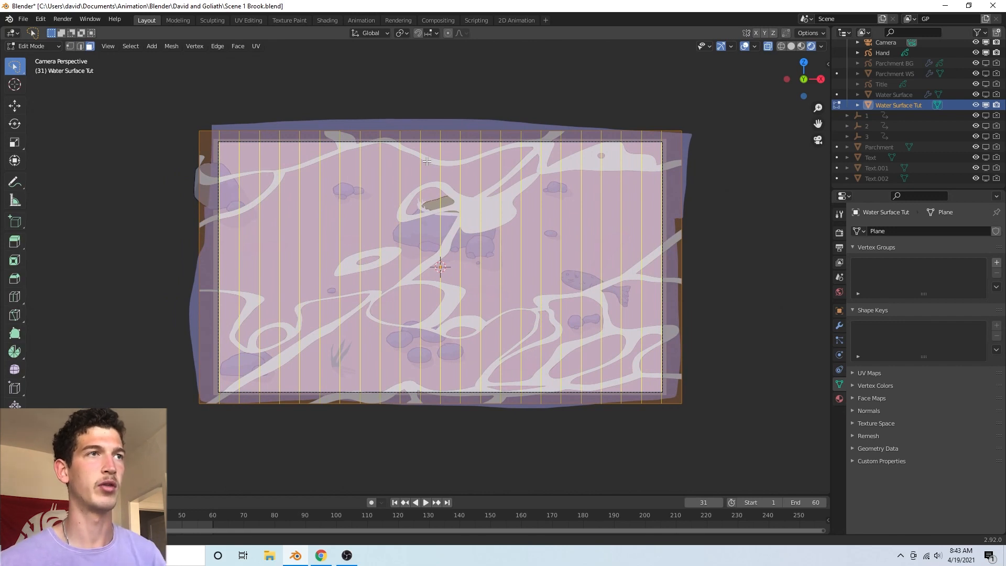
{"action": "key", "text": "Escape"}
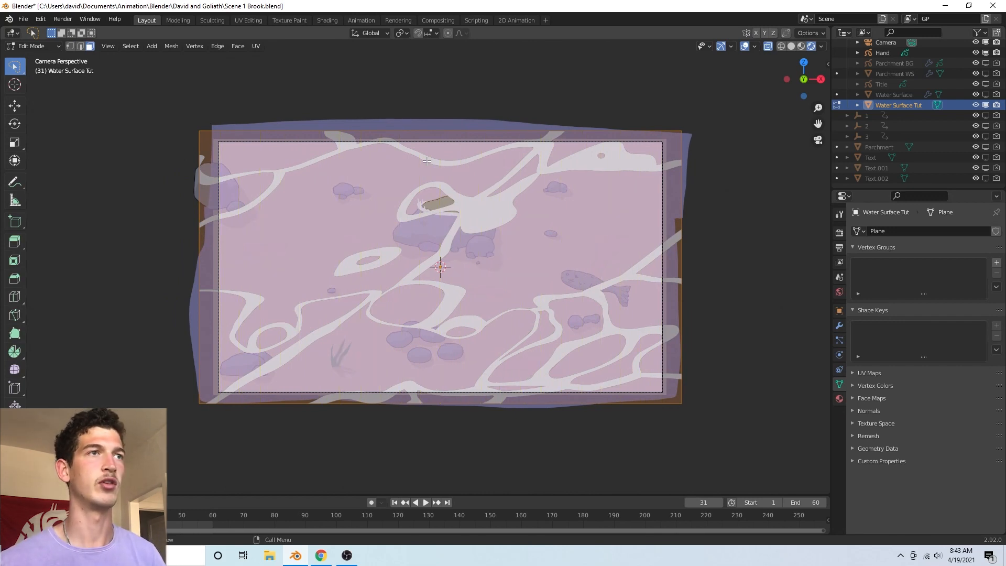
{"action": "key", "text": "Tab"}
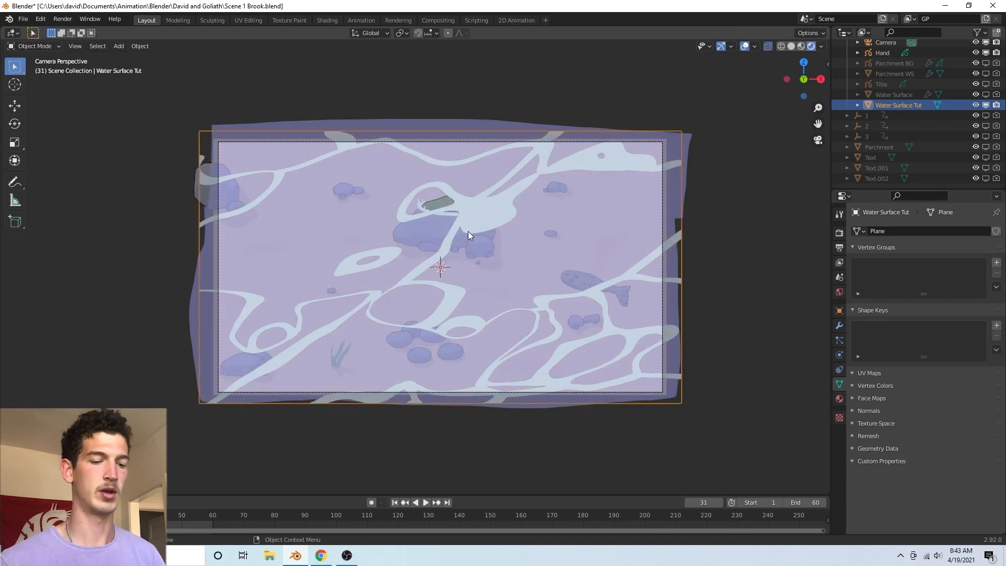
Step the timeline back to frame 22, where the rock is clear of the water lines
{"action": "key", "text": "Left"}
{"action": "key", "text": "Left"}
{"action": "key", "text": "Left"}
{"action": "key", "text": "Left"}
{"action": "key", "text": "Left"}
{"action": "key", "text": "Left"}
{"action": "key", "text": "Left"}
{"action": "key", "text": "Left"}
{"action": "key", "text": "Left"}
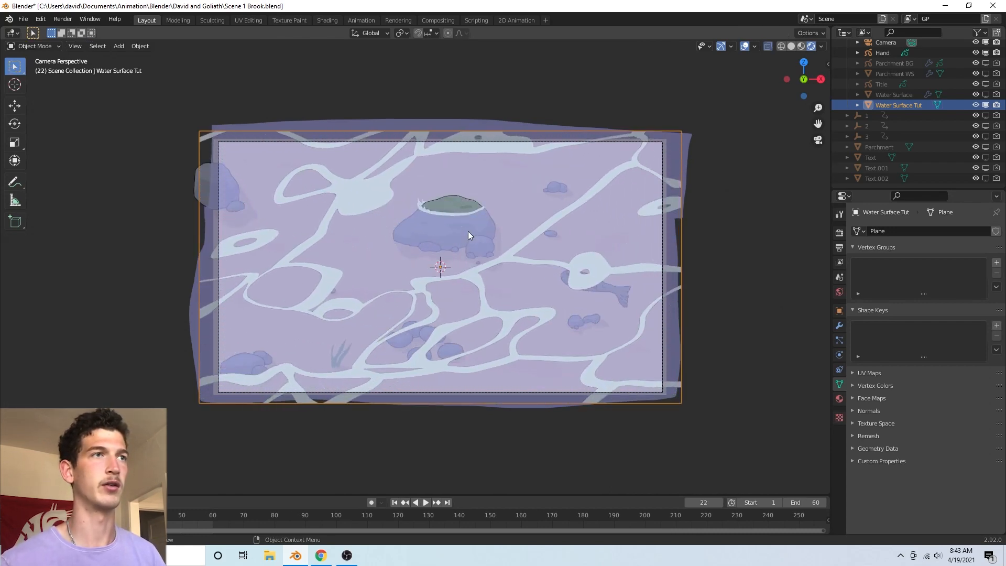
Add 38 evenly spaced vertical loop cuts across the water plane in Edit Mode without sliding them
{"action": "key", "text": "Tab"}
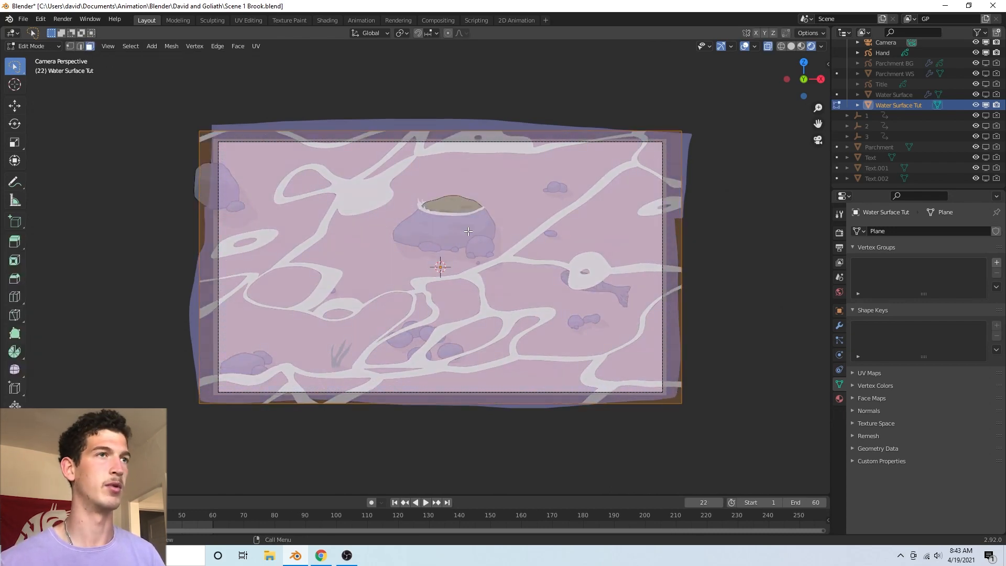
{"action": "key", "text": "ctrl+r"}
{"action": "scroll", "coordinate": [443, 158], "scroll_direction": "up", "scroll_amount": 20}
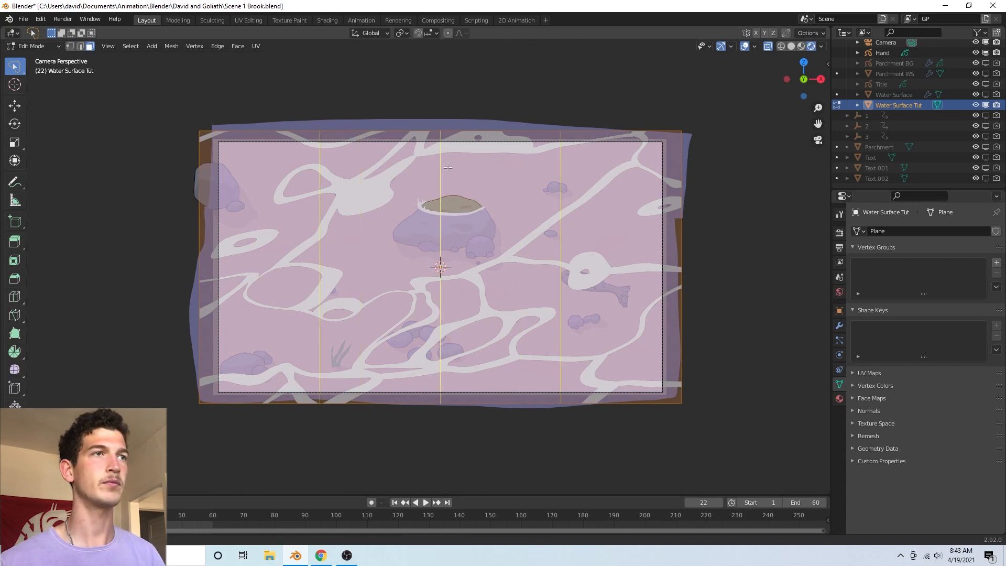
{"action": "scroll", "coordinate": [448, 168], "scroll_direction": "up", "scroll_amount": 7}
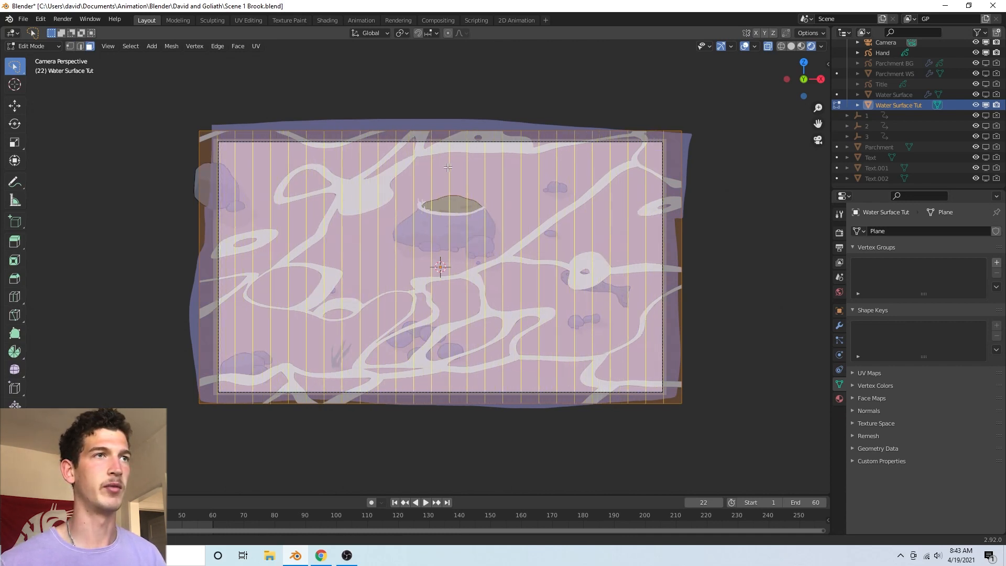
{"action": "scroll", "coordinate": [448, 167], "scroll_direction": "up", "scroll_amount": 8}
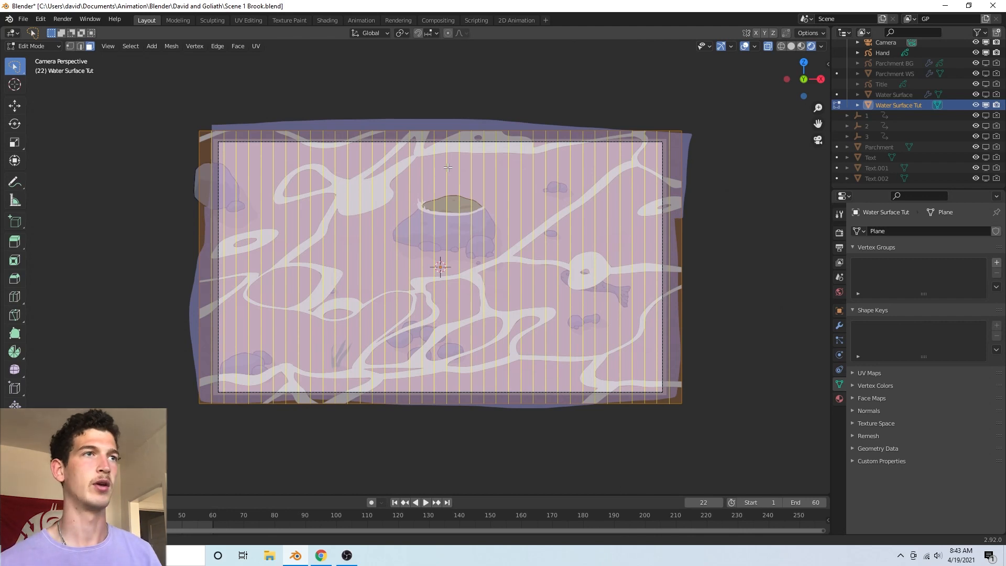
{"action": "left_click", "coordinate": [448, 167]}
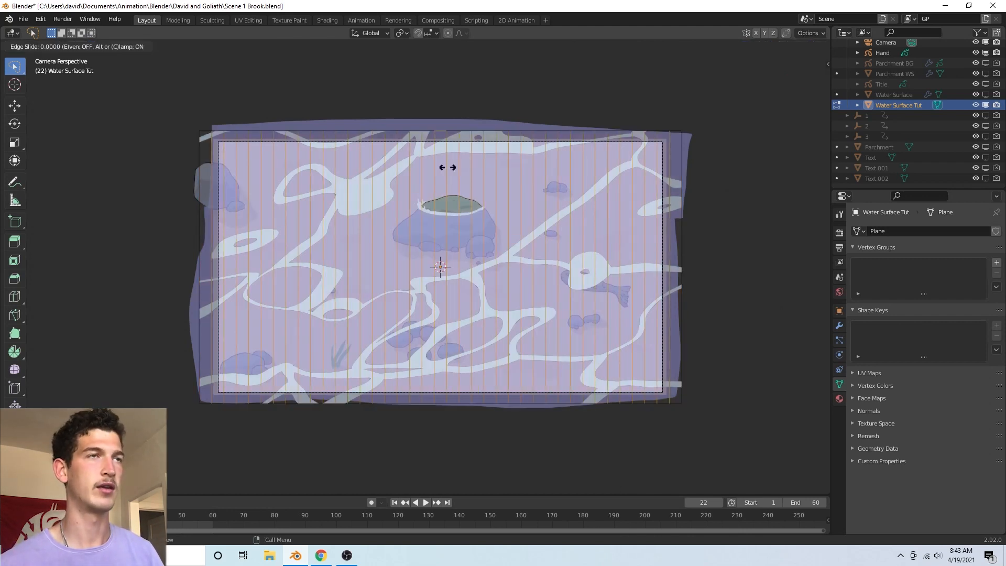
{"action": "left_click", "coordinate": [448, 167]}
Add 25 evenly spaced horizontal loop cuts across the water plane without sliding them
{"action": "key", "text": "ctrl+r"}
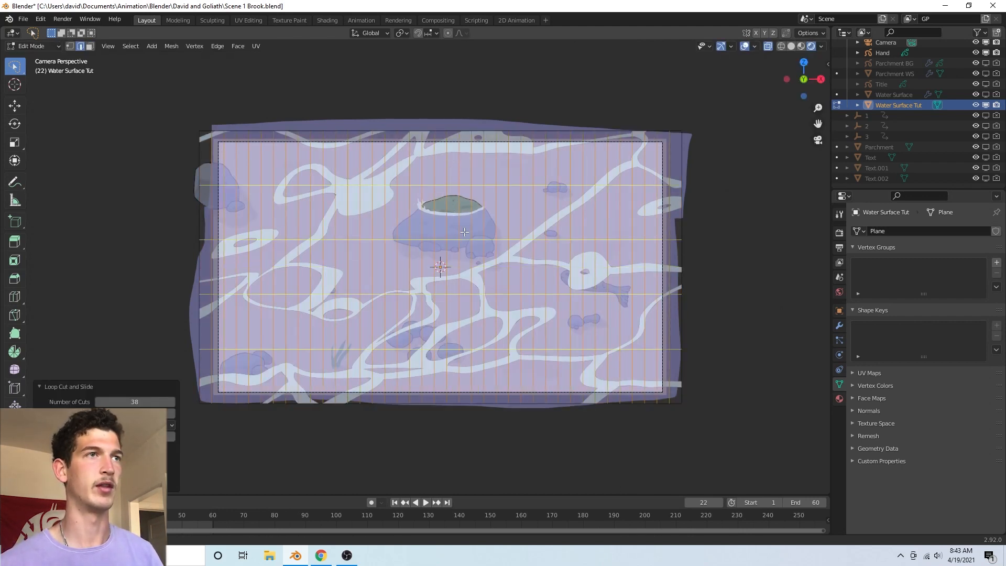
{"action": "scroll", "coordinate": [465, 232], "scroll_direction": "up", "scroll_amount": 20}
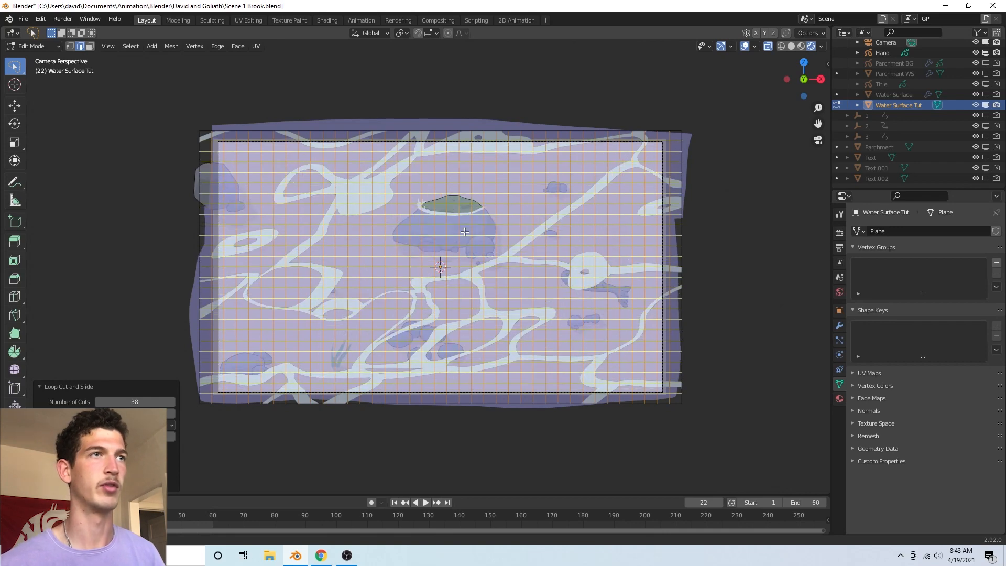
{"action": "scroll", "coordinate": [465, 232], "scroll_direction": "up", "scroll_amount": 4}
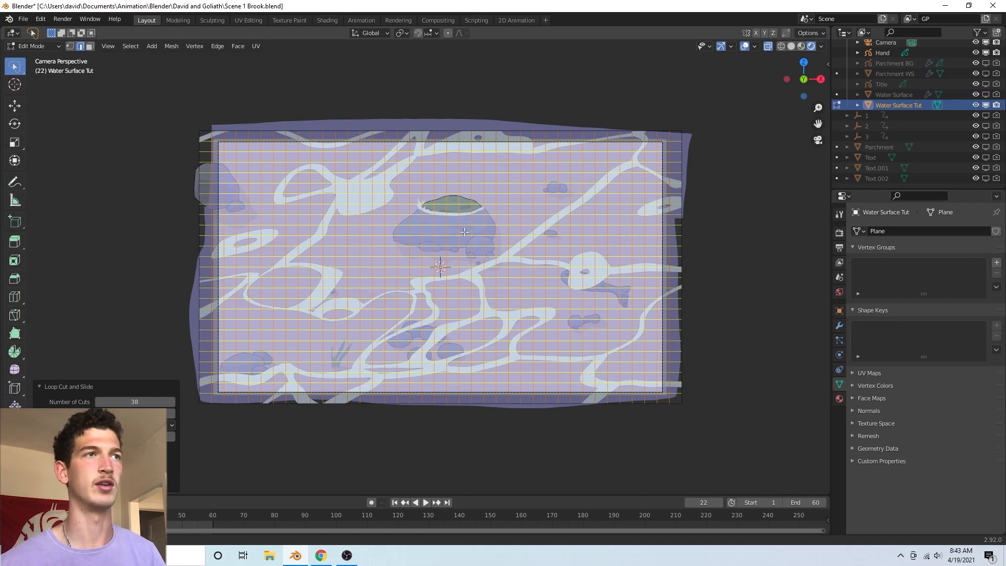
{"action": "left_click", "coordinate": [464, 232]}
{"action": "left_click", "coordinate": [465, 231]}
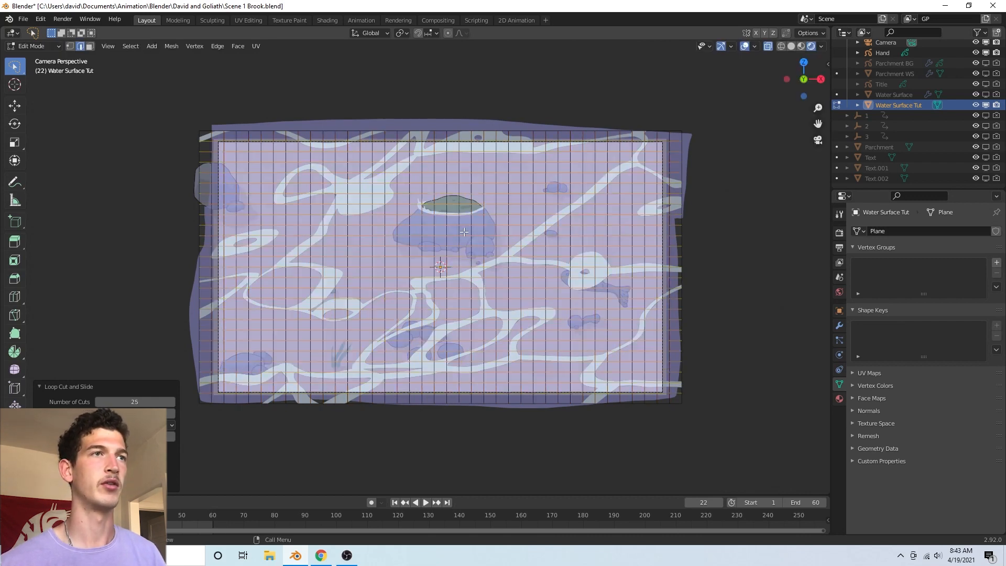
Select the five-by-two block of faces covering the exposed top of the central rock and delete those faces
{"action": "scroll", "coordinate": [447, 214], "scroll_direction": "up", "scroll_amount": 5}
{"action": "key", "text": "1"}
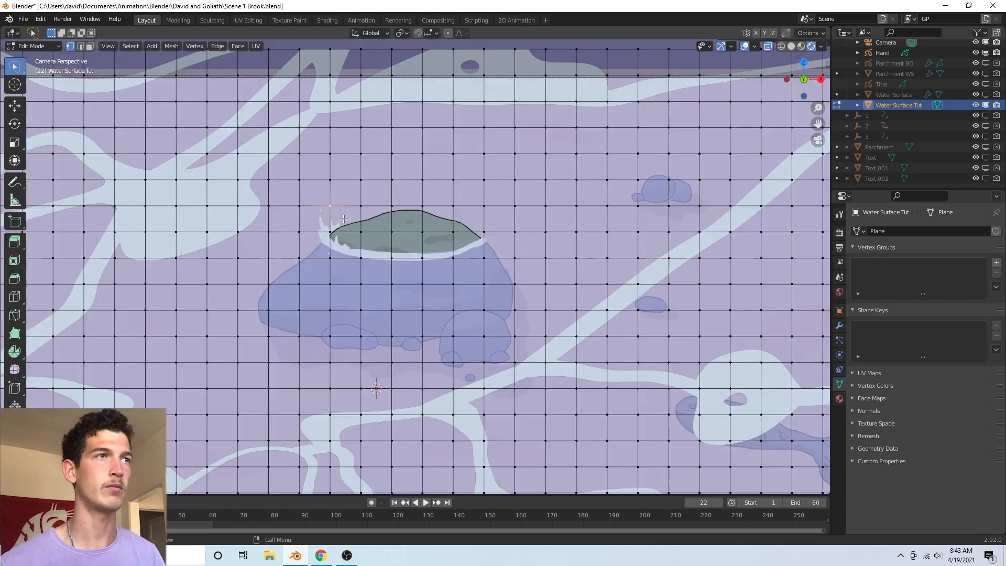
{"action": "left_click", "coordinate": [90, 46]}
{"action": "mouse_move", "coordinate": [350, 216]}
{"action": "left_mouse_down"}
{"action": "mouse_move", "coordinate": [463, 244]}
{"action": "mouse_move", "coordinate": [464, 223]}
{"action": "mouse_move", "coordinate": [388, 212]}
{"action": "mouse_move", "coordinate": [461, 215]}
{"action": "mouse_move", "coordinate": [472, 252]}
{"action": "mouse_move", "coordinate": [362, 257]}
{"action": "mouse_move", "coordinate": [333, 246]}
{"action": "mouse_move", "coordinate": [339, 229]}
{"action": "left_mouse_up"}
{"action": "left_click", "coordinate": [340, 229], "text": "shift"}
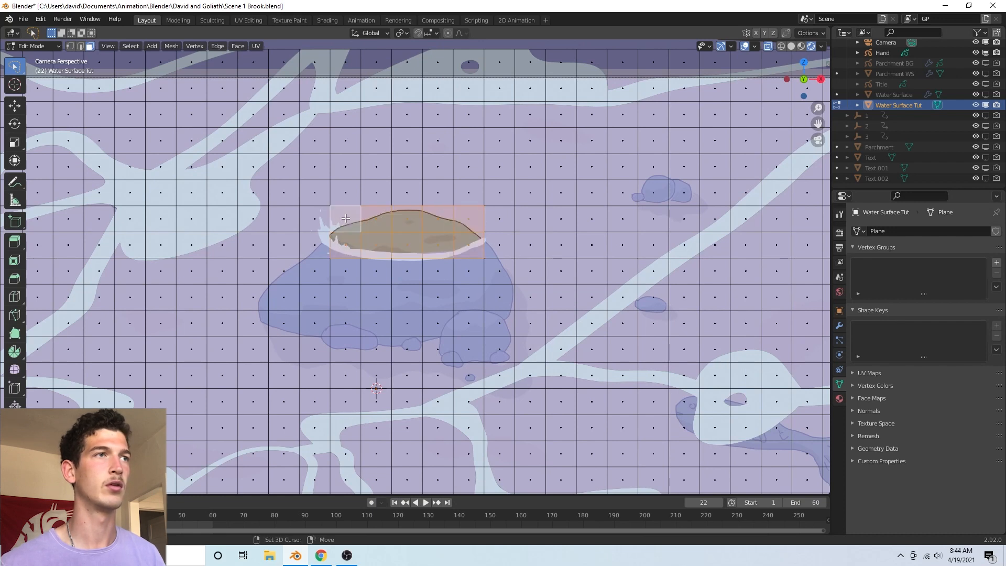
{"action": "key", "text": "x"}
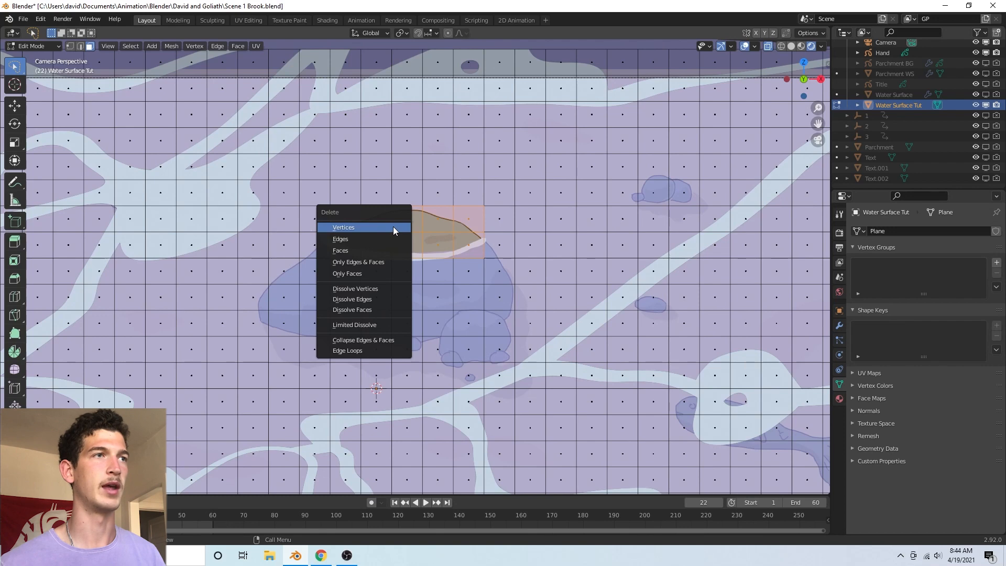
{"action": "left_click", "coordinate": [374, 249]}
Check the hole around the rock in Object Mode while advancing the timeline to frame 27
{"action": "key", "text": "Tab"}
{"action": "key", "text": "Tab"}
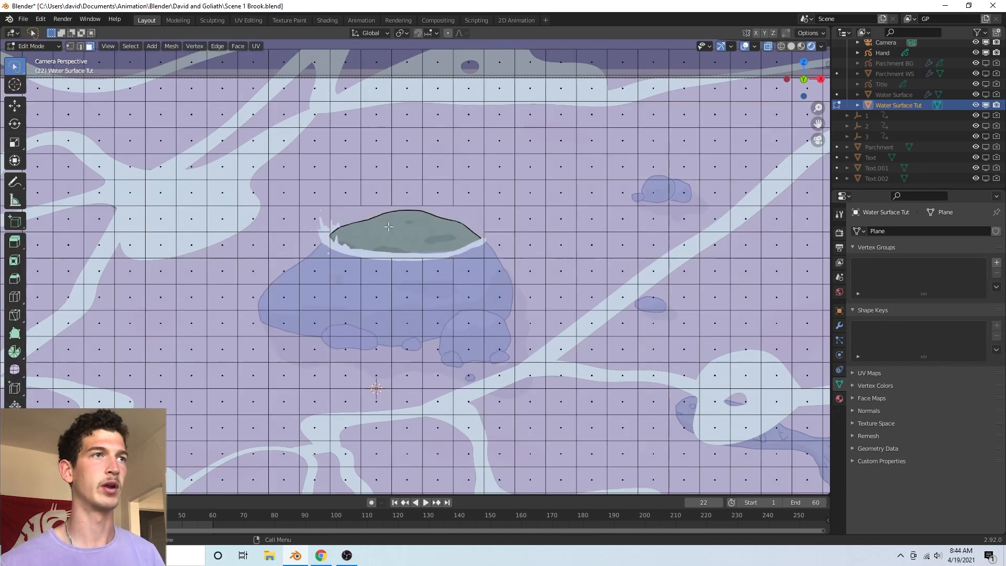
{"action": "key", "text": "Tab"}
{"action": "key", "text": "Right"}
{"action": "key", "text": "Right"}
{"action": "key", "text": "Right"}
{"action": "key", "text": "Right"}
{"action": "key", "text": "Right"}
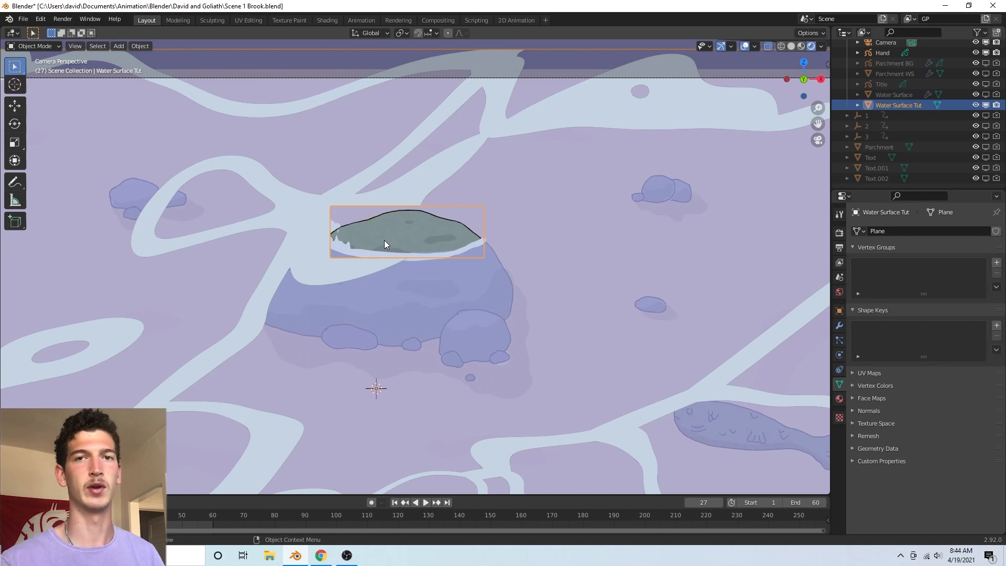
Step back to frame 23 and, in Edit Mode, move the hole's upper-left corner vertex onto the rock's outline
{"action": "key", "text": "Left"}
{"action": "key", "text": "Left"}
{"action": "key", "text": "Left"}
{"action": "key", "text": "Left"}
{"action": "key", "text": "Tab"}
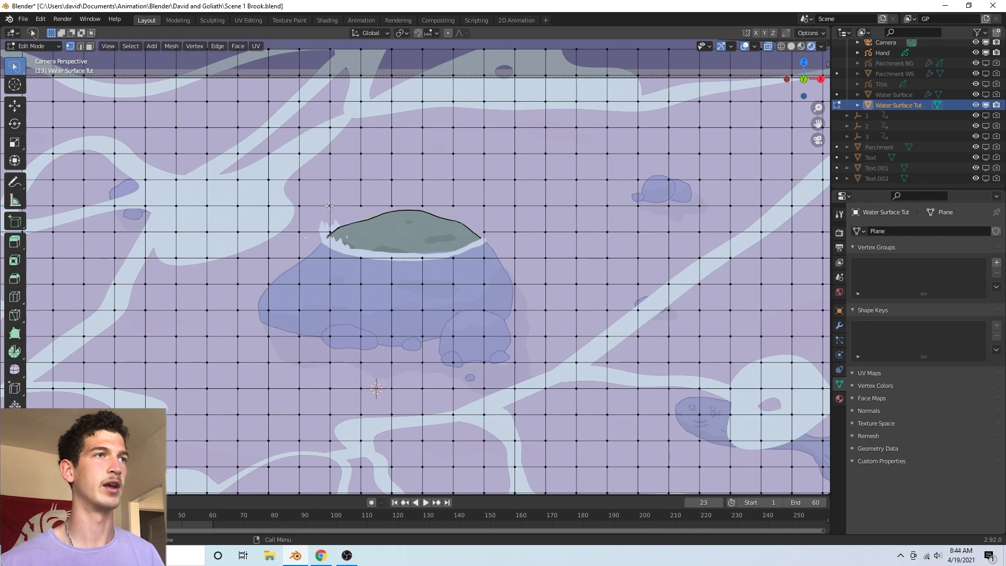
{"action": "left_click", "coordinate": [329, 206]}
{"action": "key", "text": "g"}
{"action": "left_click", "coordinate": [368, 242]}
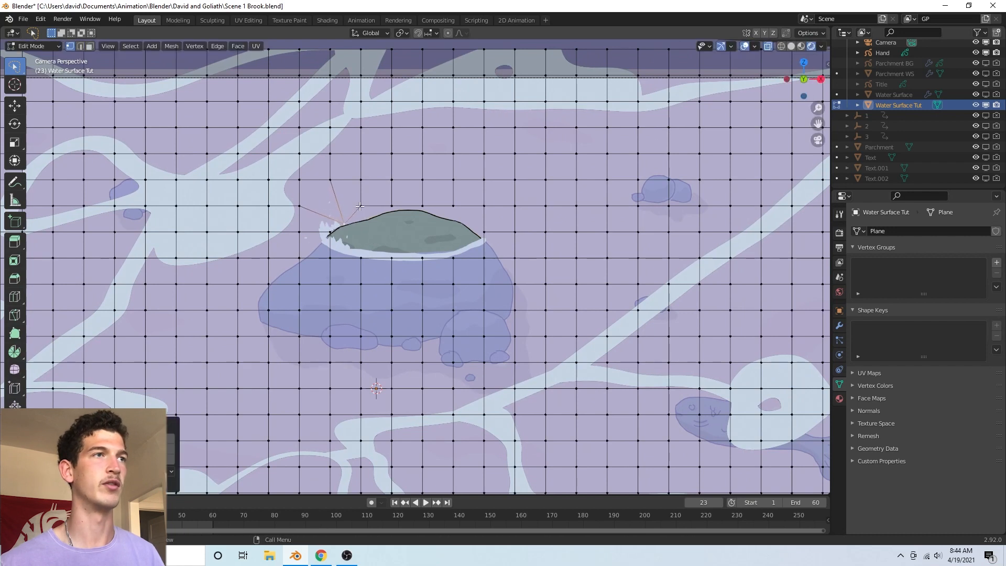
Move the four inner vertices along the hole's upper edge onto the rock's top outline
{"action": "left_click", "coordinate": [360, 207]}
{"action": "key", "text": "g"}
{"action": "left_click", "coordinate": [381, 228]}
{"action": "left_click", "coordinate": [393, 207]}
{"action": "key", "text": "g"}
{"action": "left_click", "coordinate": [400, 212]}
{"action": "left_click", "coordinate": [425, 207]}
{"action": "key", "text": "g"}
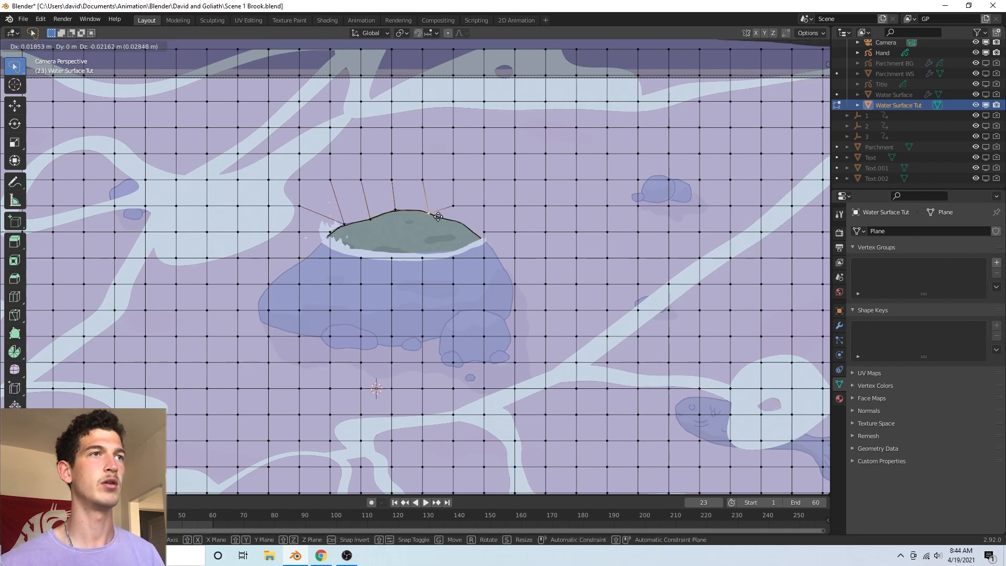
{"action": "left_click", "coordinate": [438, 215]}
{"action": "left_click", "coordinate": [454, 207]}
{"action": "key", "text": "g"}
{"action": "left_click", "coordinate": [455, 221]}
Fit the hole's three right-side vertices to the rock's right tip and return to Object Mode
{"action": "left_click", "coordinate": [483, 208]}
{"action": "key", "text": "g"}
{"action": "left_click", "coordinate": [470, 229]}
{"action": "left_click", "coordinate": [482, 233]}
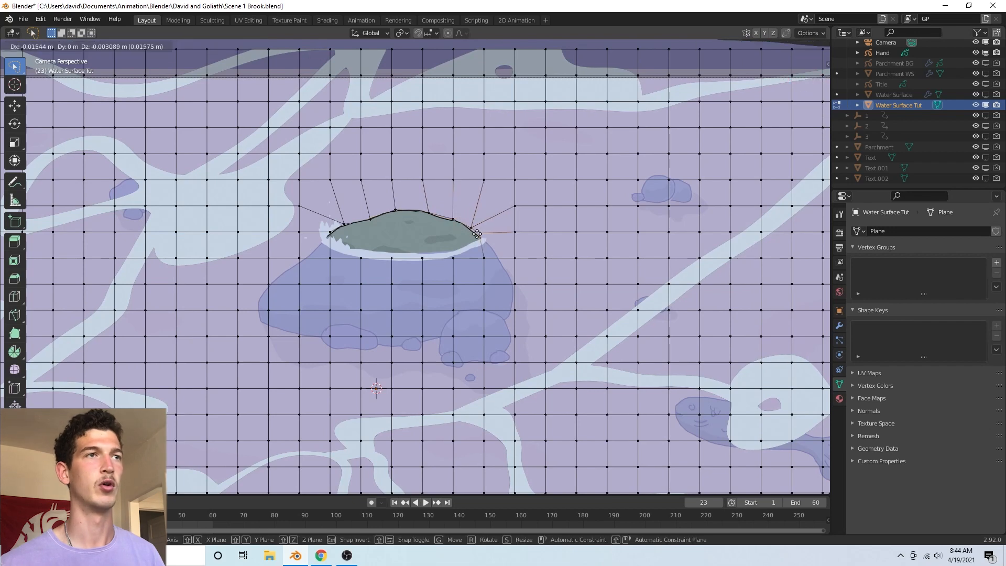
{"action": "left_click", "coordinate": [481, 237]}
{"action": "left_click", "coordinate": [484, 258]}
{"action": "key", "text": "g"}
{"action": "left_click", "coordinate": [472, 245]}
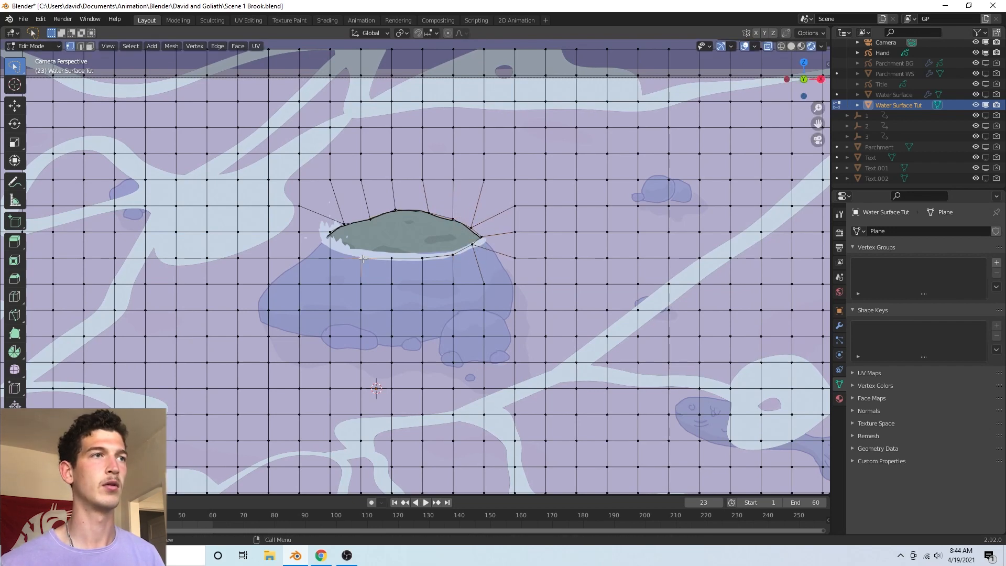
{"action": "key", "text": "Tab"}
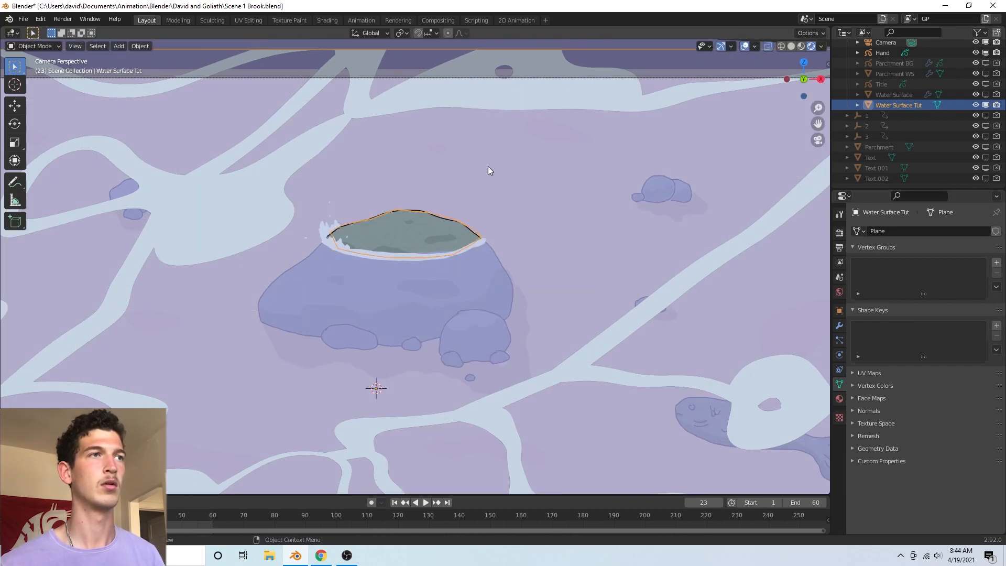
Play the water animation up close and with the full camera frame in view to check the reshaped hole around the rock
{"action": "key", "text": "space"}
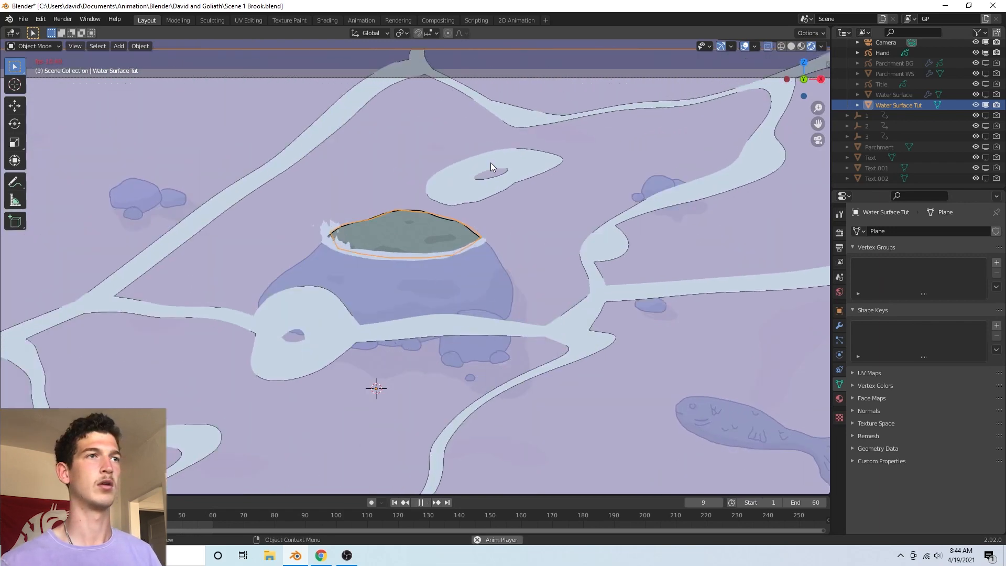
{"action": "key", "text": "space"}
{"action": "key", "text": "KP_0"}
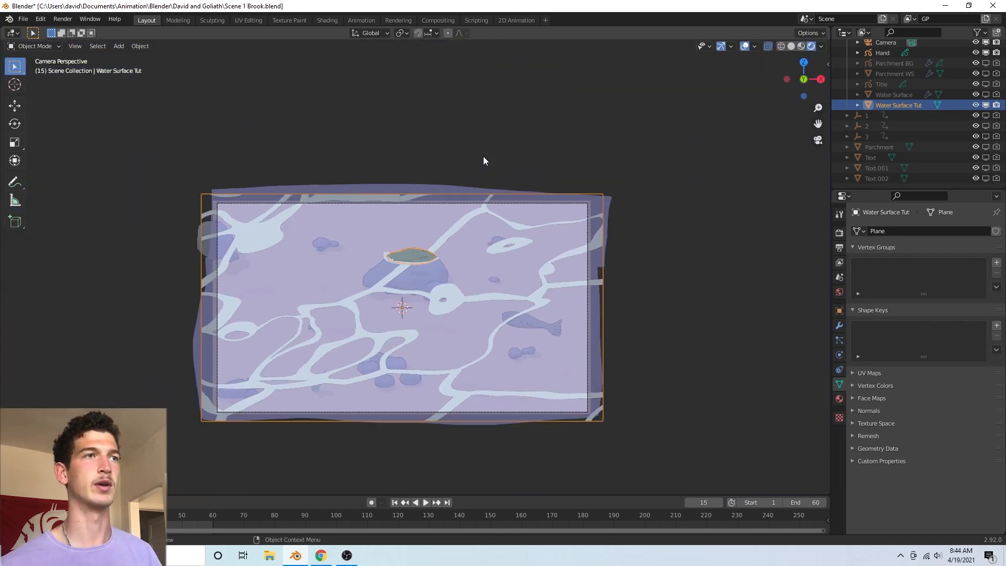
{"action": "scroll", "coordinate": [483, 160], "scroll_direction": "up", "scroll_amount": 3}
{"action": "key", "text": "space"}
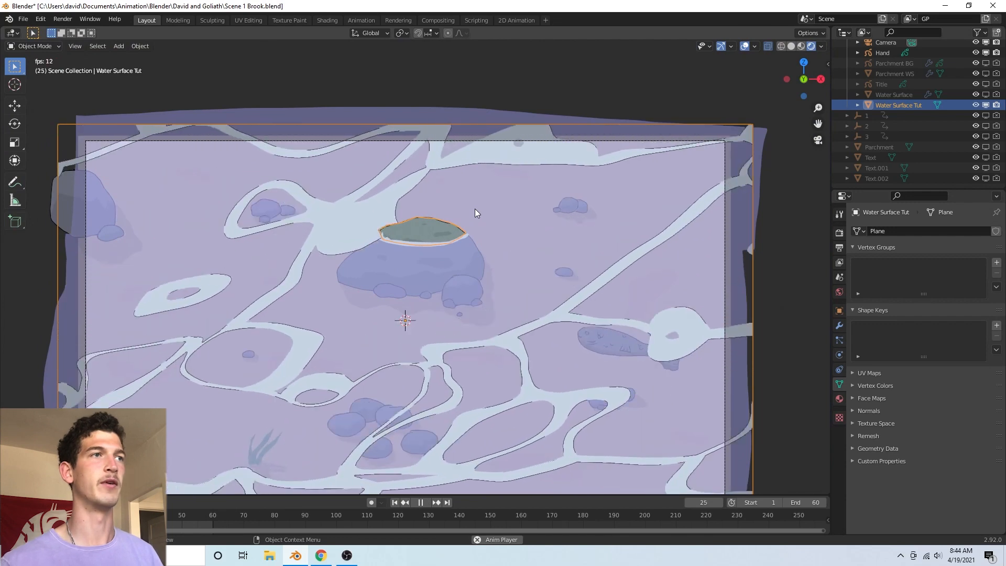